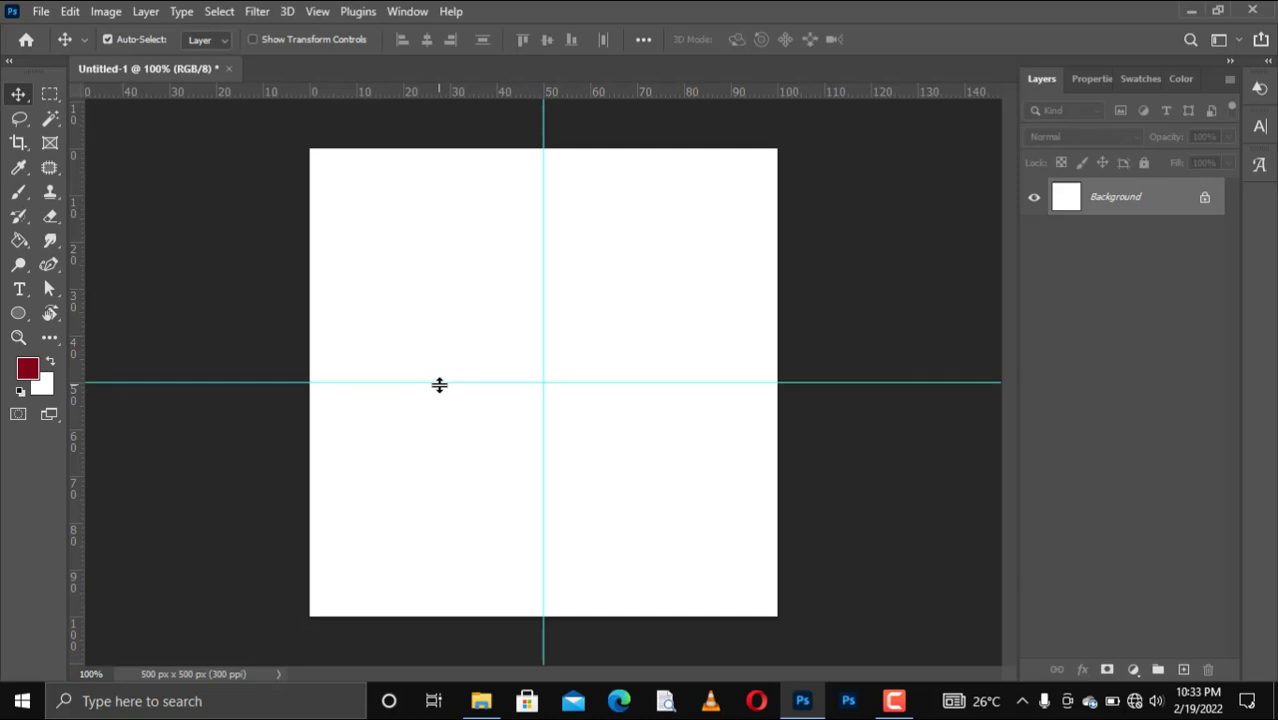
Drag the bday lettering JPG from the Desktop folder onto the 500 px square canvas.
mouse_move(481, 701)
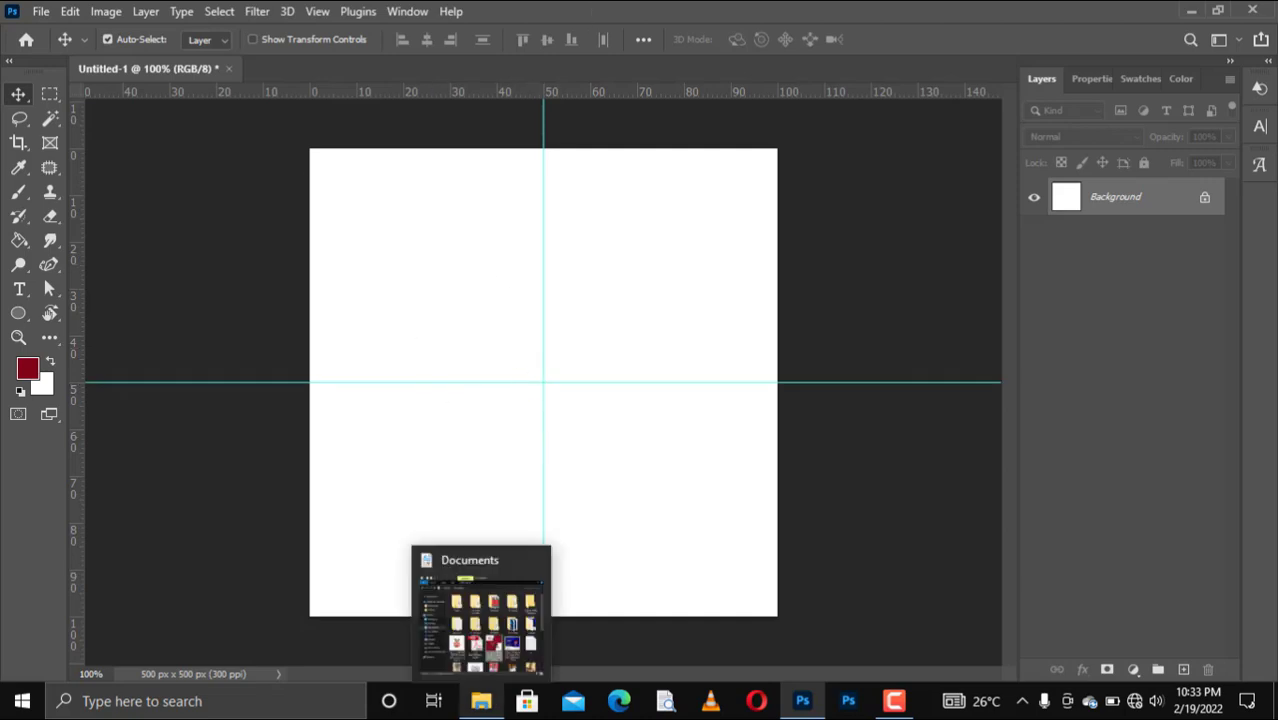
left_click(483, 630)
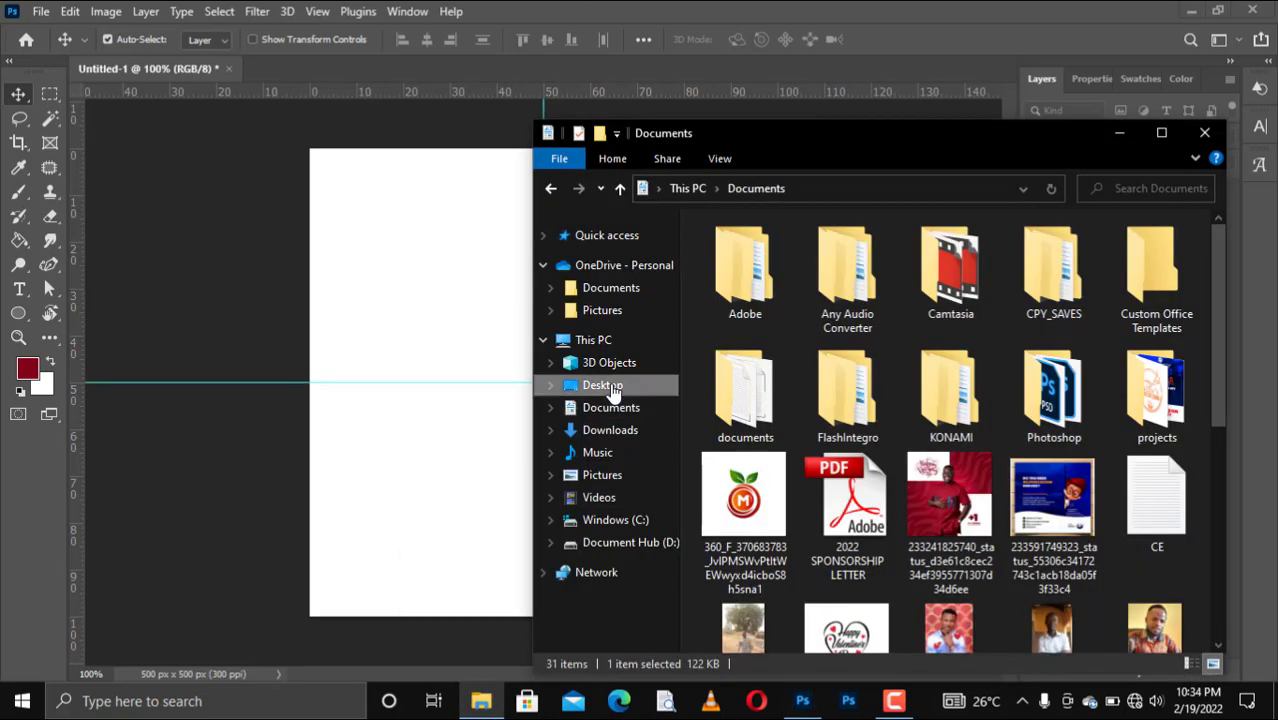
left_click(605, 385)
scroll(957, 394, "down", 1)
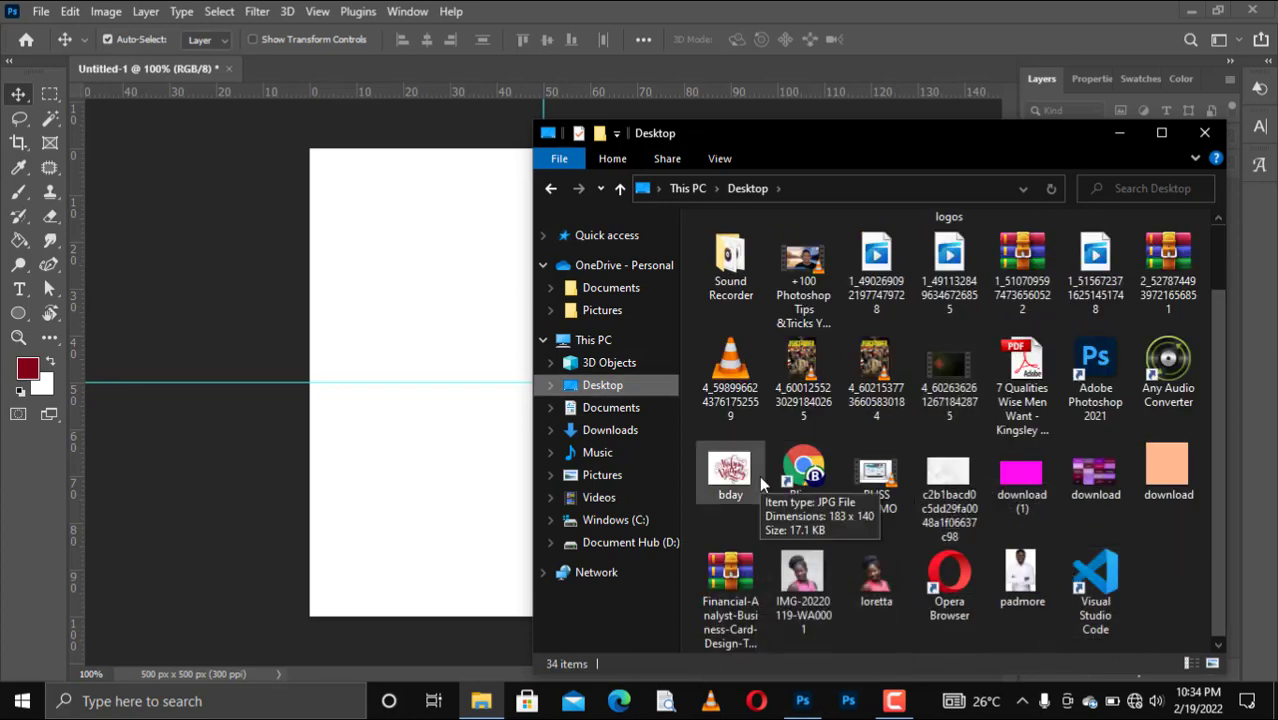
left_click_drag(730, 470, 403, 276)
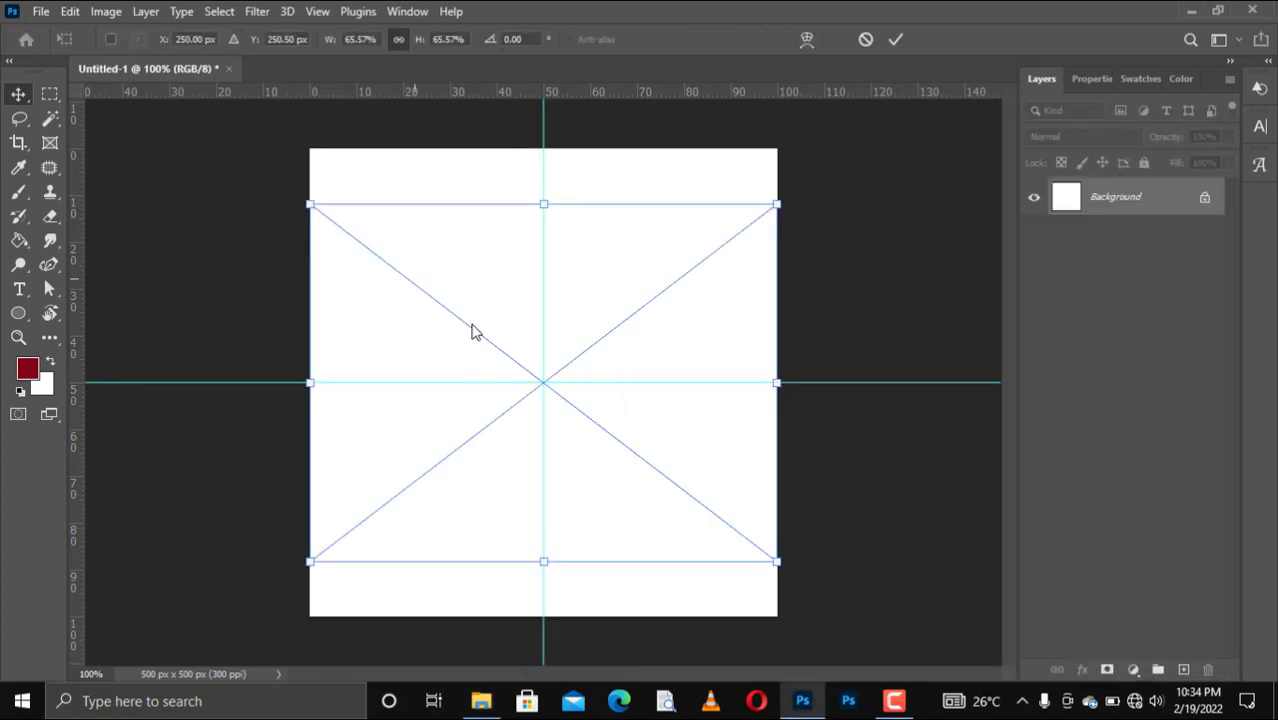
Scale the Happy Birthday lettering to about 33.37% and snap it into the top-left quadrant.
key("Return")
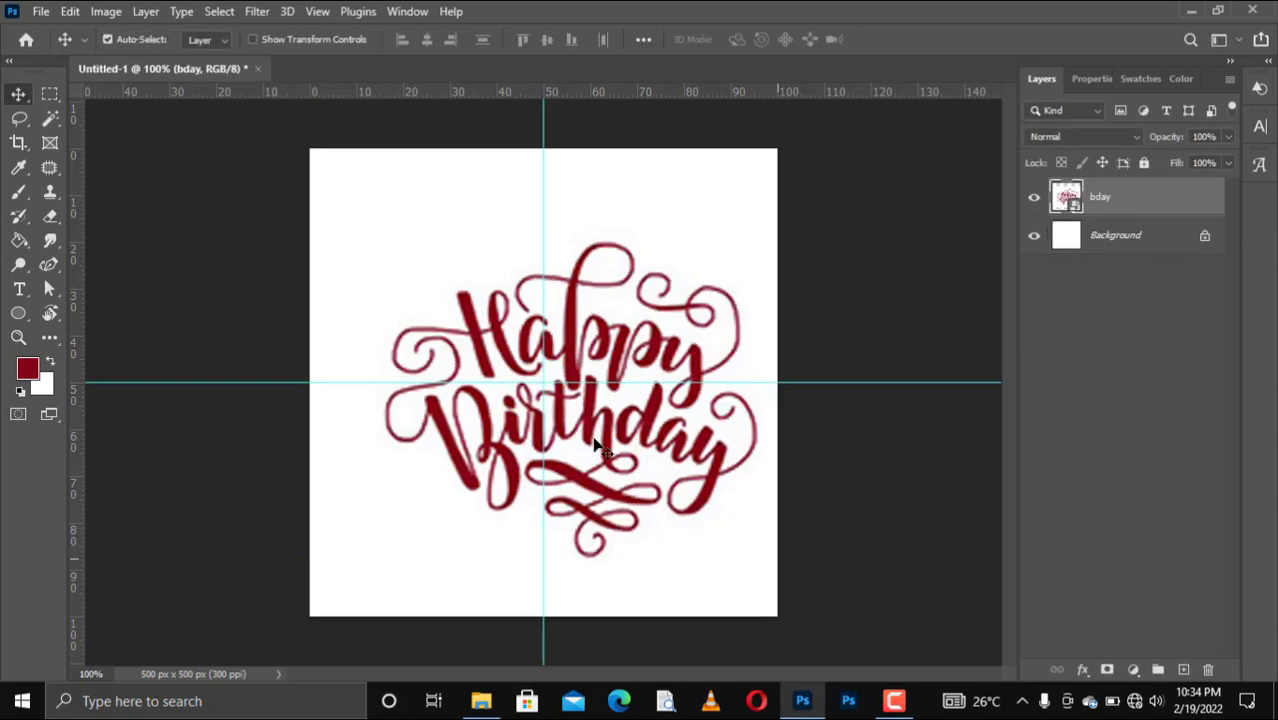
key("ctrl+t")
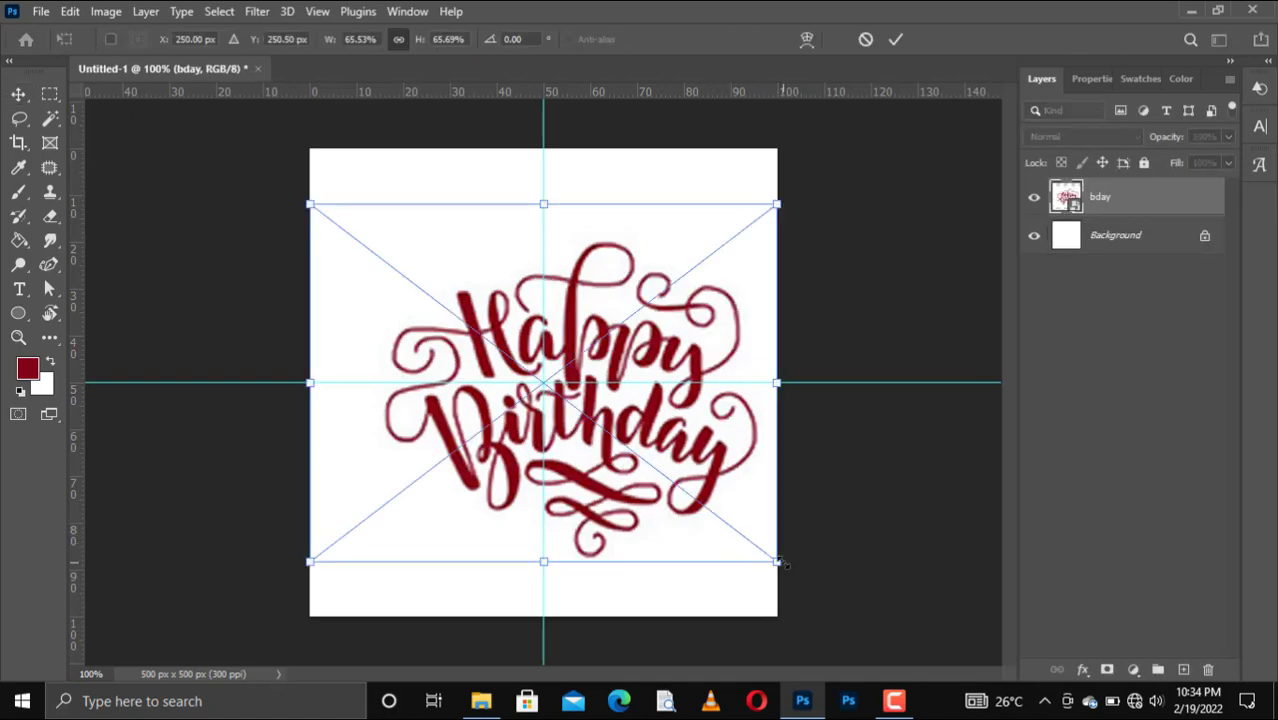
left_click_drag(776, 559, 516, 350)
left_click_drag(433, 301, 427, 278)
left_click_drag(426, 355, 426, 360)
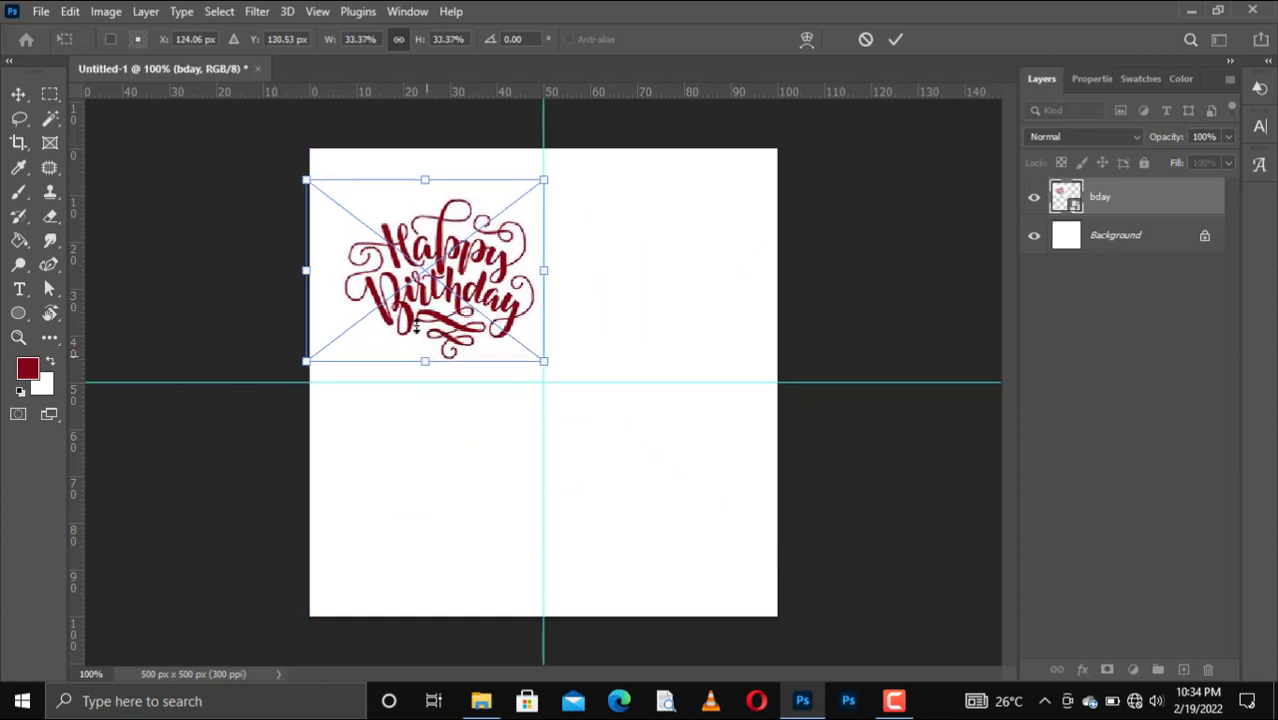
left_click_drag(413, 314, 411, 313)
key("Return")
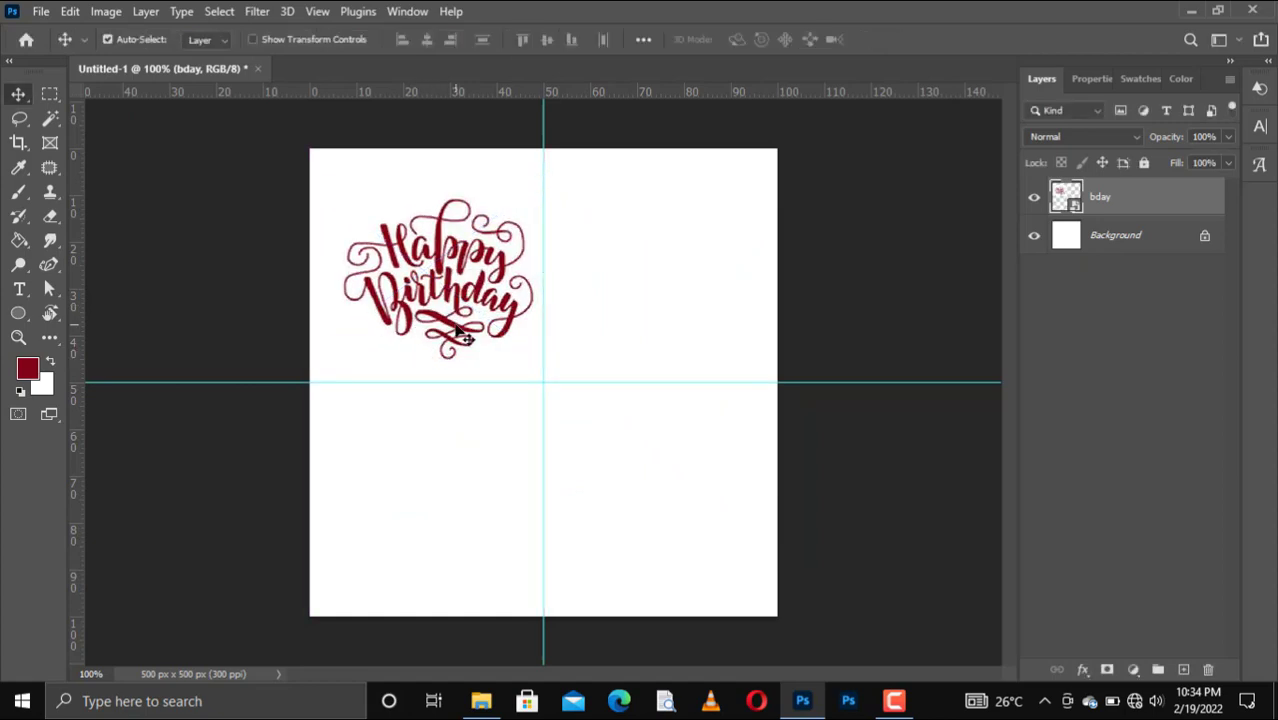
key("Left")
key("Left")
key("Left")
key("Left")
key("Left")
key("Left")
key("Left")
key("Left")
key("Left")
key("Left")
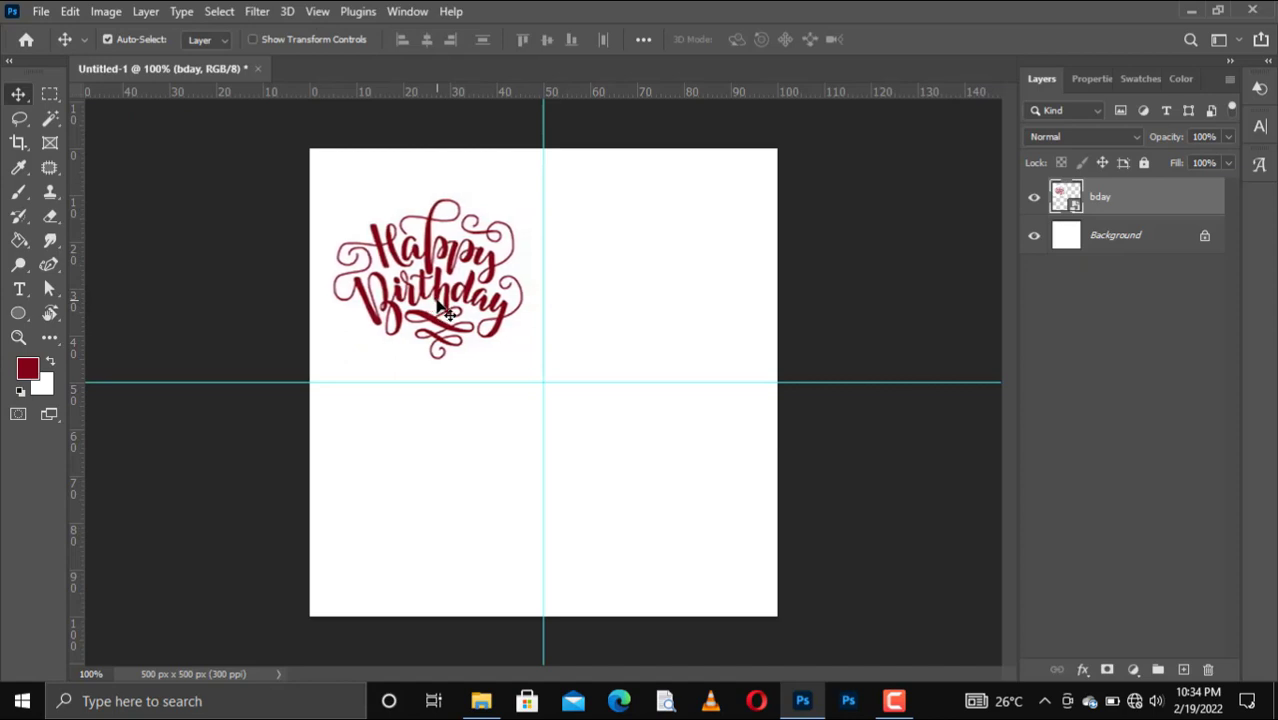
left_click(609, 226)
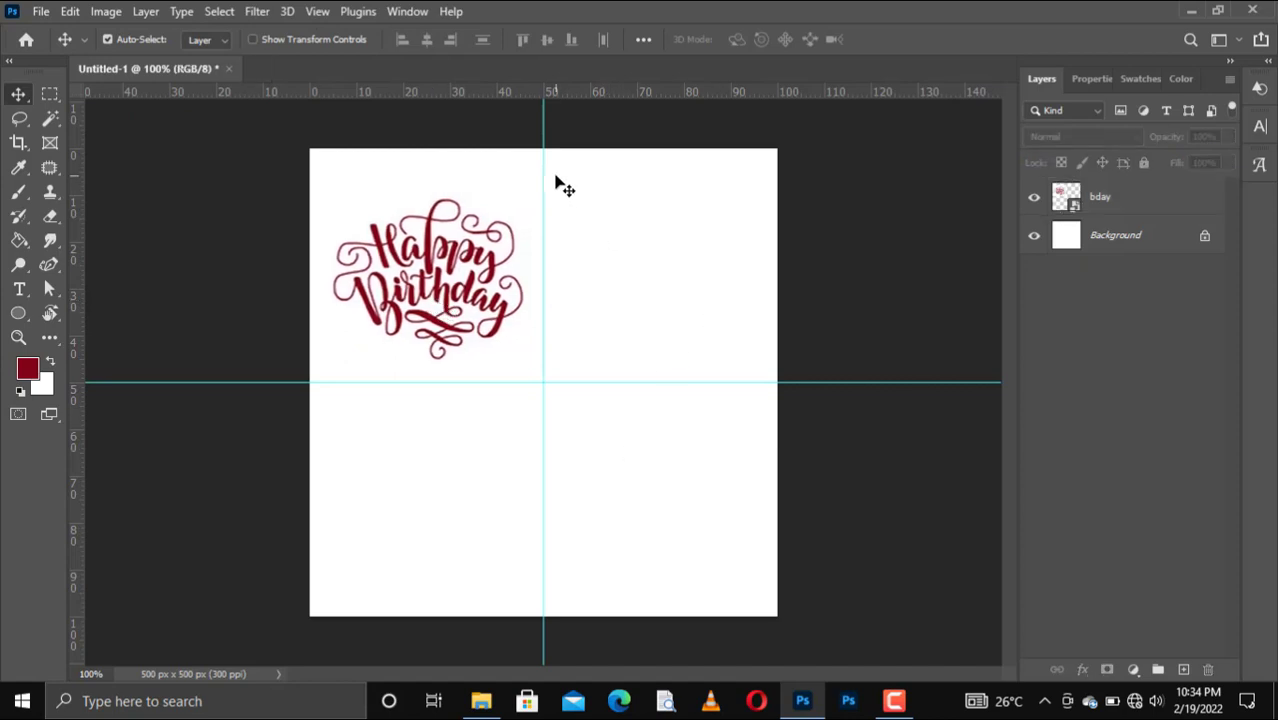
Draw a rectangle over the top-right quadrant, fill it with the maroon swatch, and align its top edge to the canvas.
right_click(15, 314)
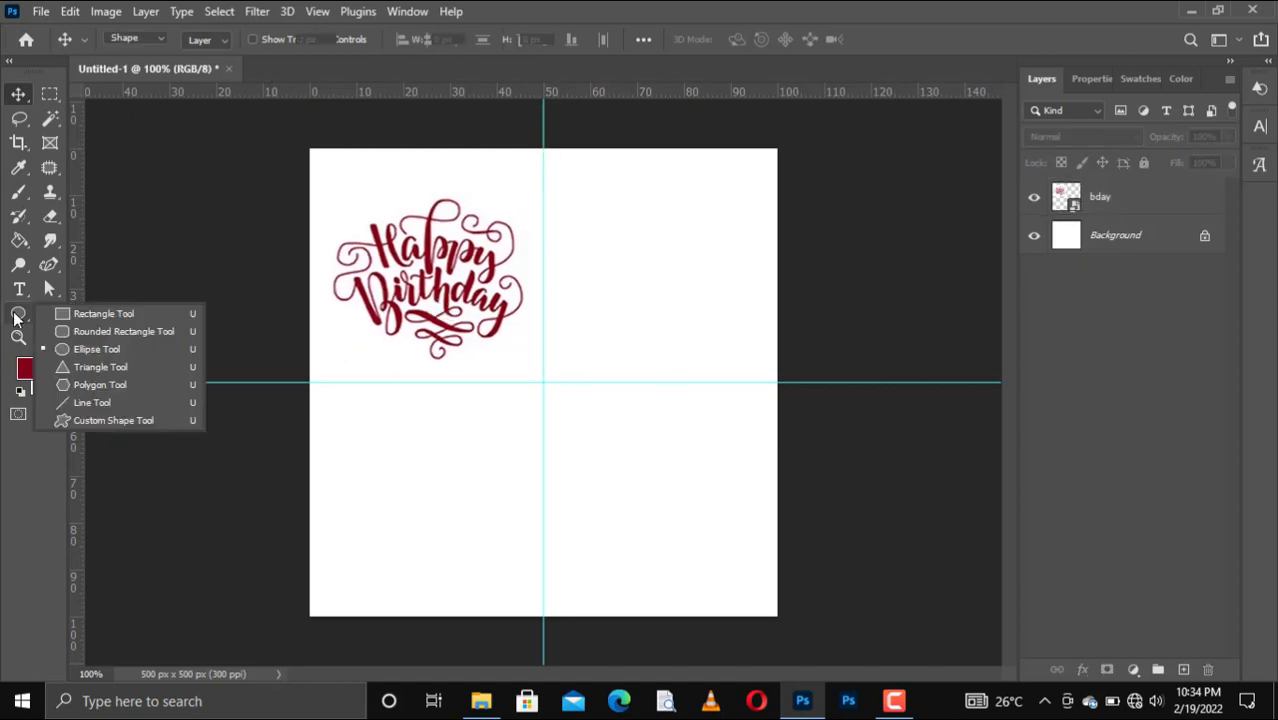
left_click(77, 312)
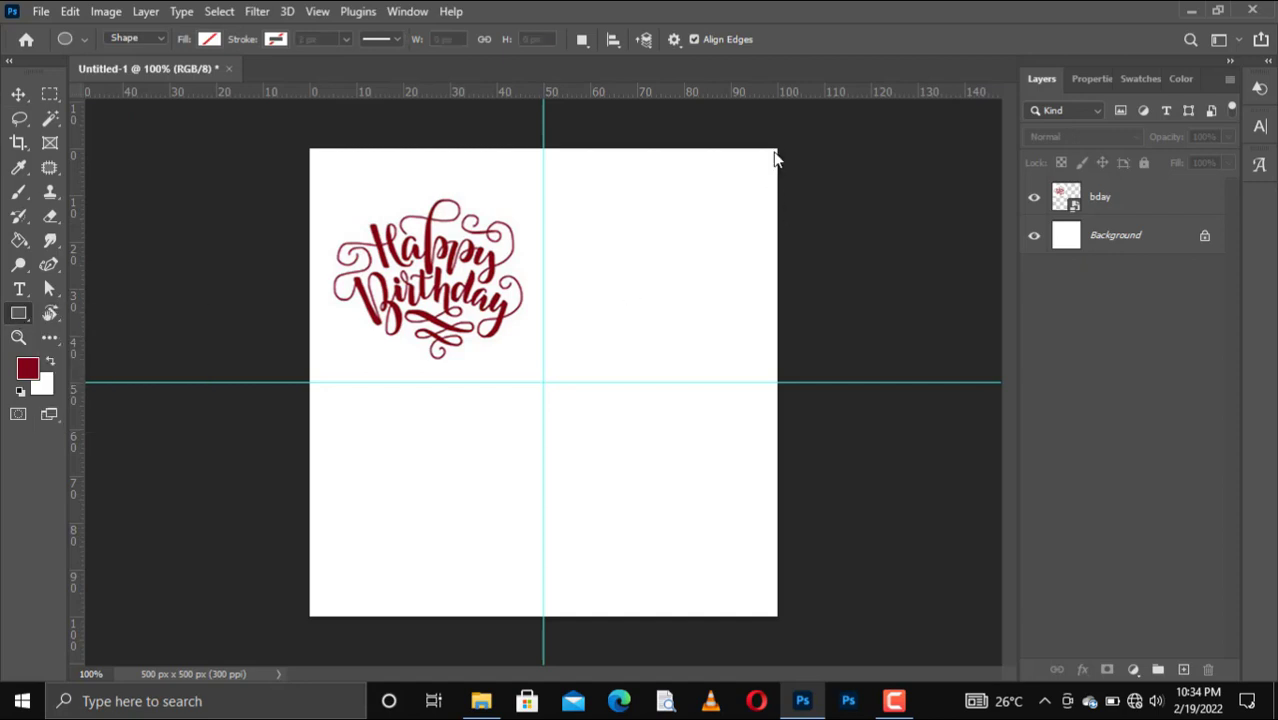
left_click_drag(778, 147, 545, 384)
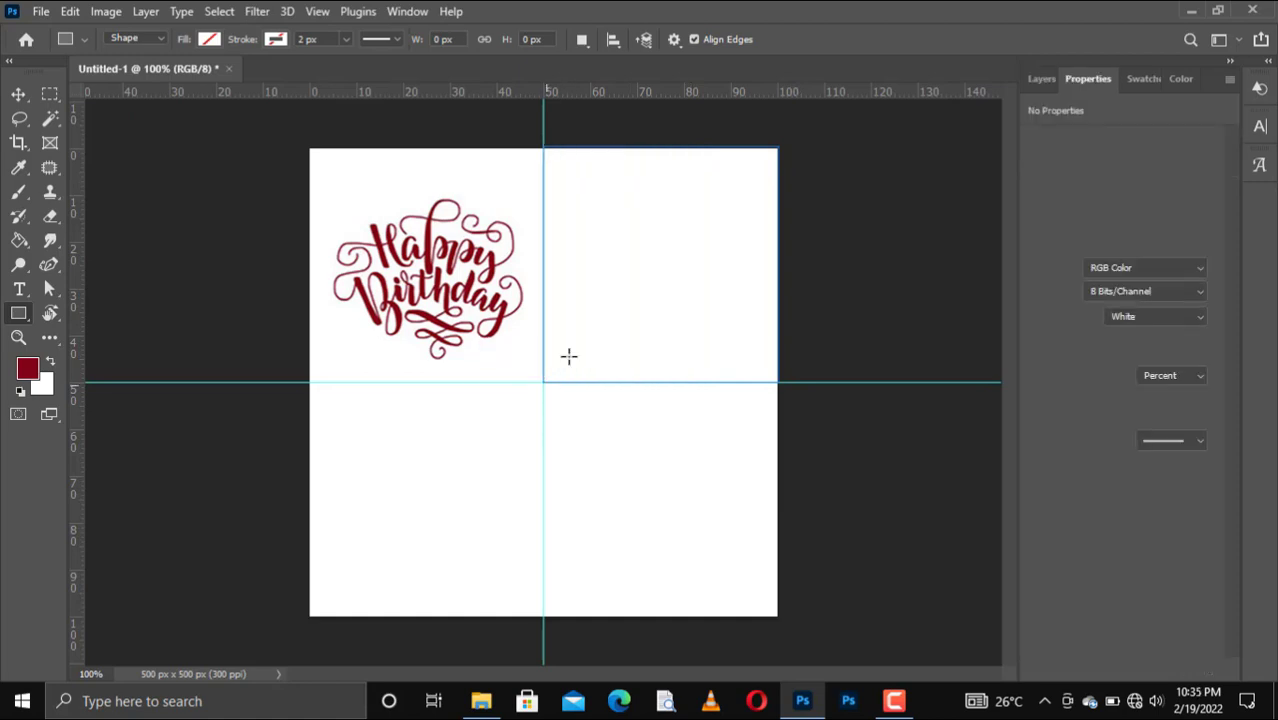
left_click(1144, 80)
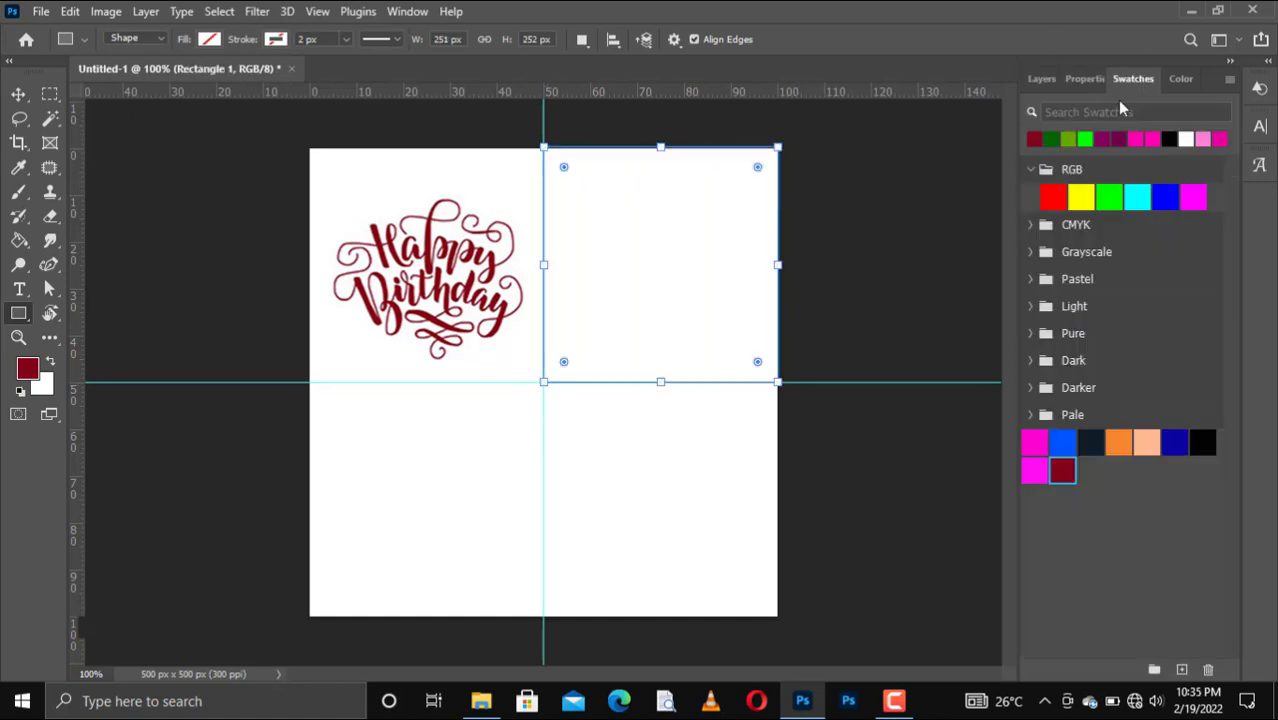
left_click(1036, 137)
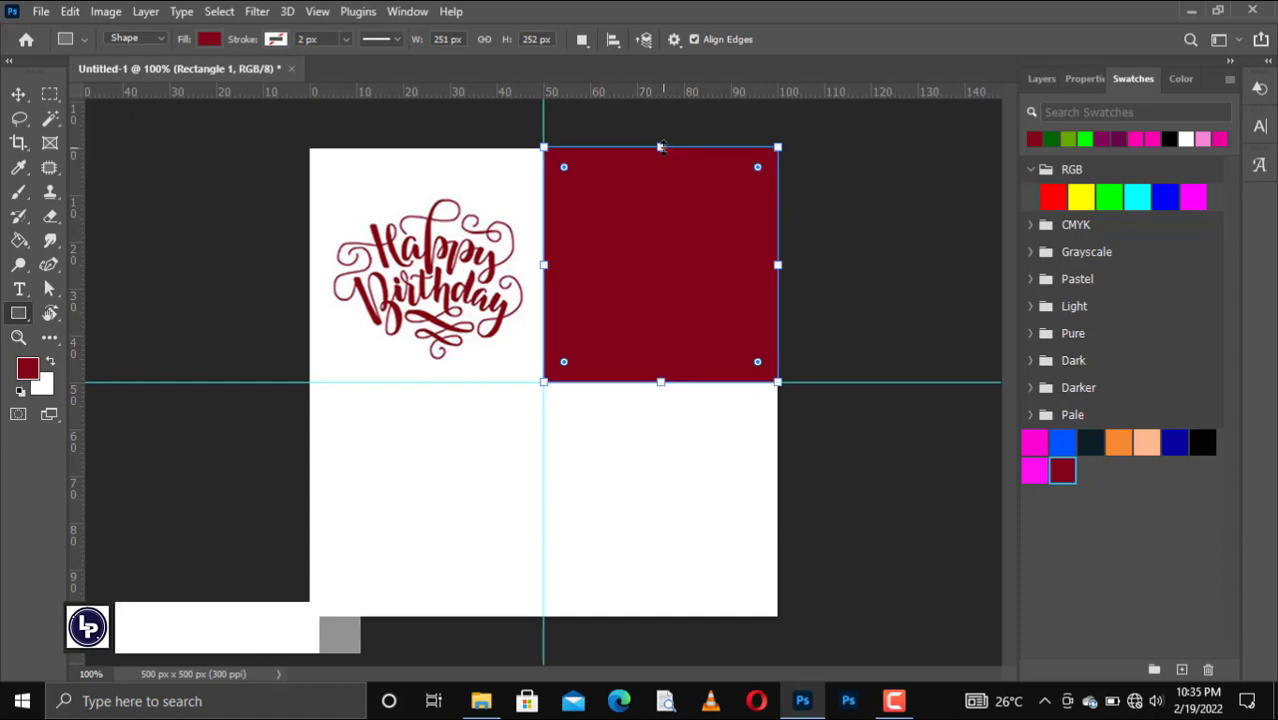
left_click_drag(660, 148, 661, 150)
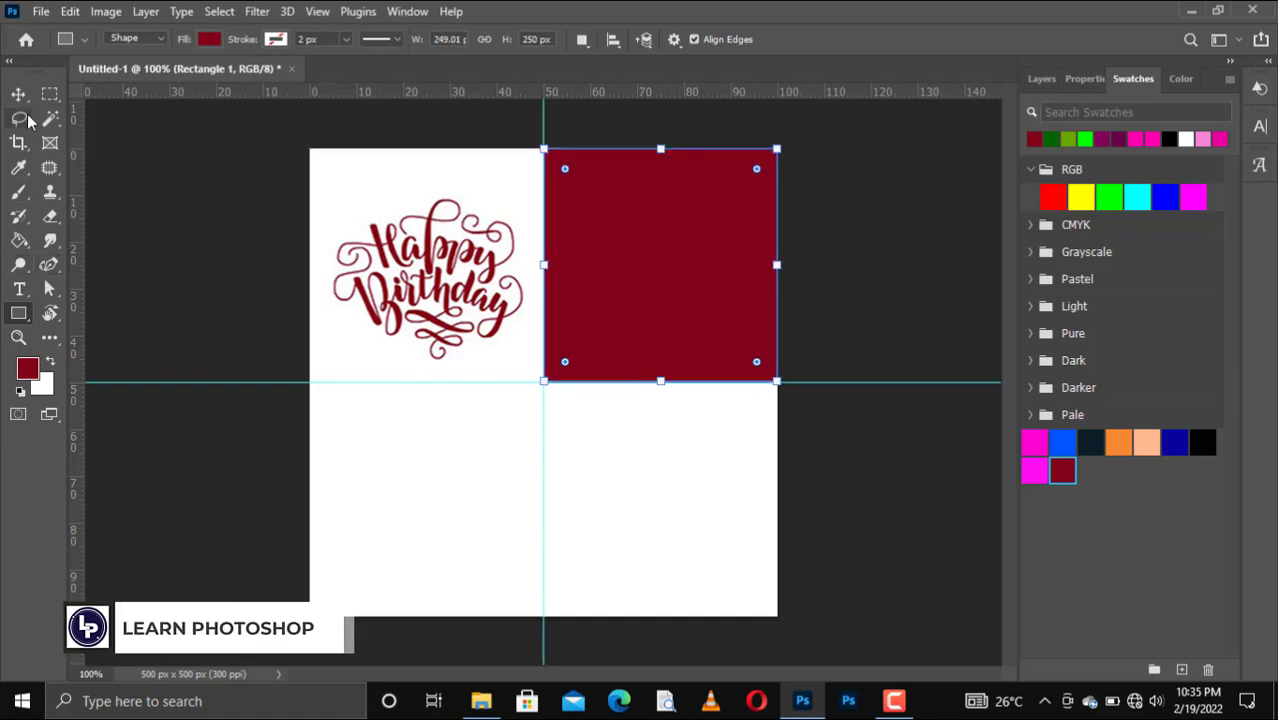
left_click_drag(18, 93, 90, 94)
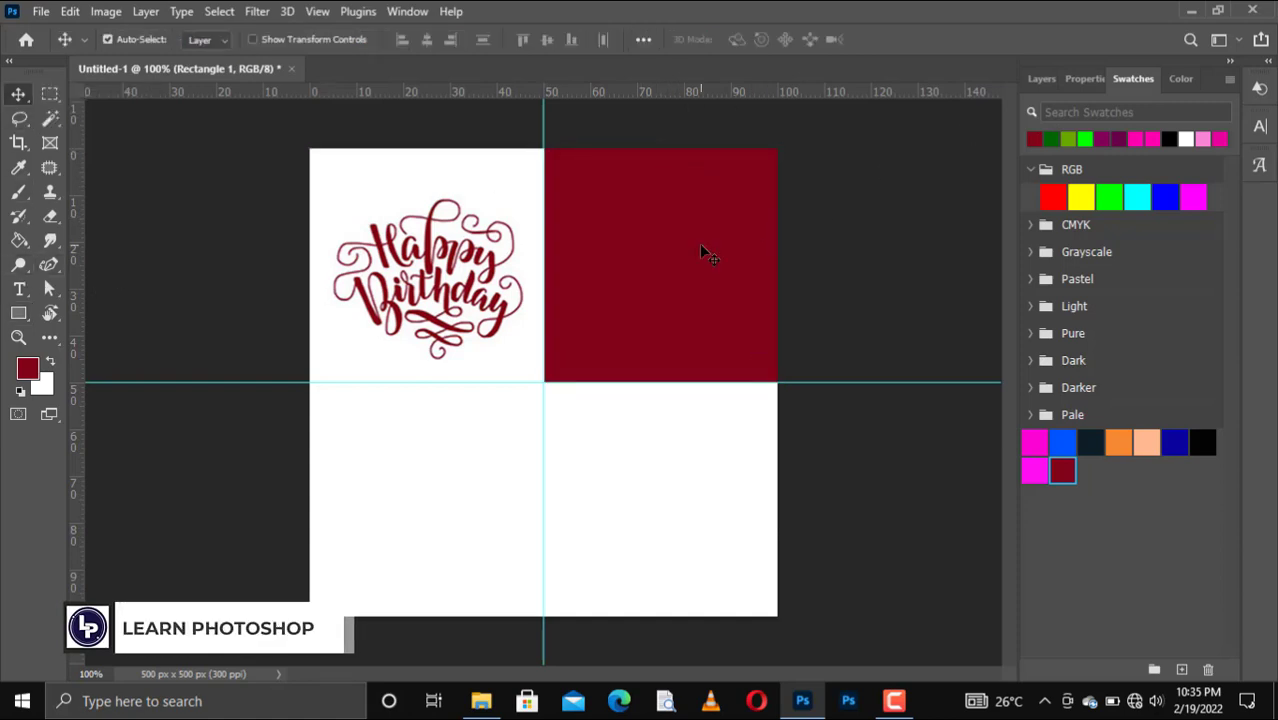
left_click(1041, 78)
Duplicate the maroon square into the bottom-left quadrant and drop the grey texture image onto the canvas.
left_click_drag(1122, 200, 1183, 669)
left_click_drag(714, 277, 469, 513)
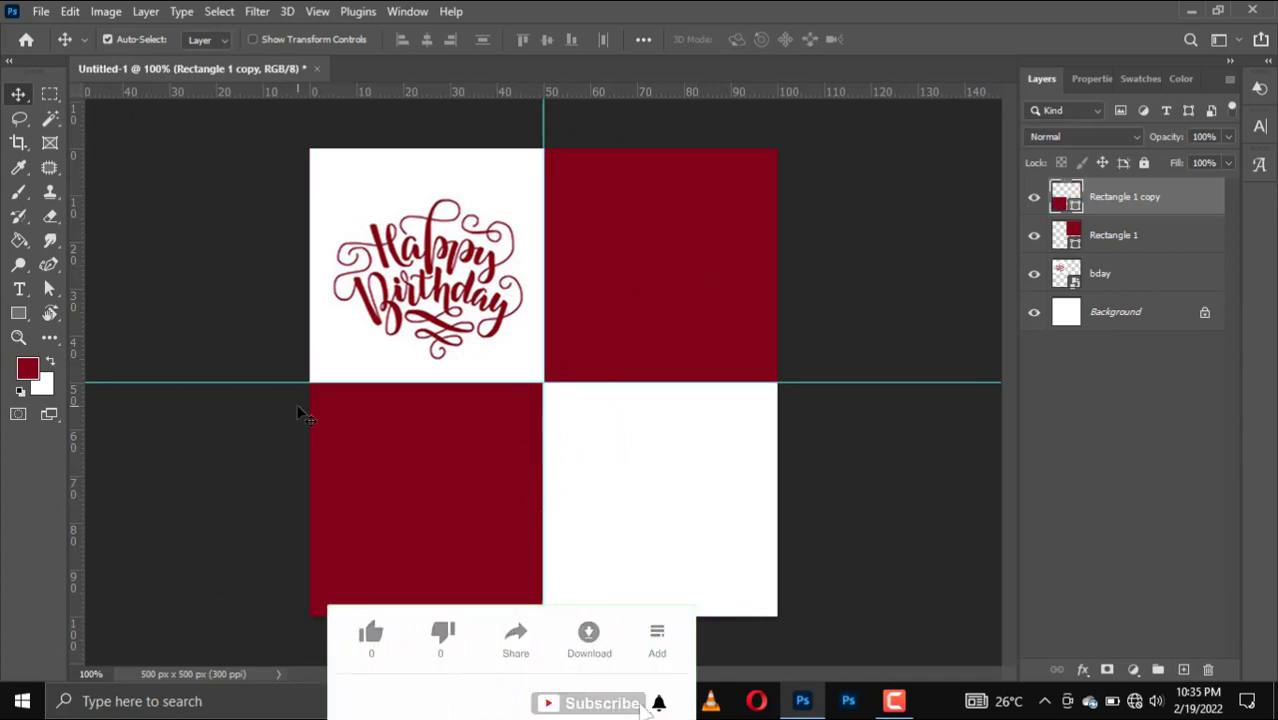
left_click(659, 703)
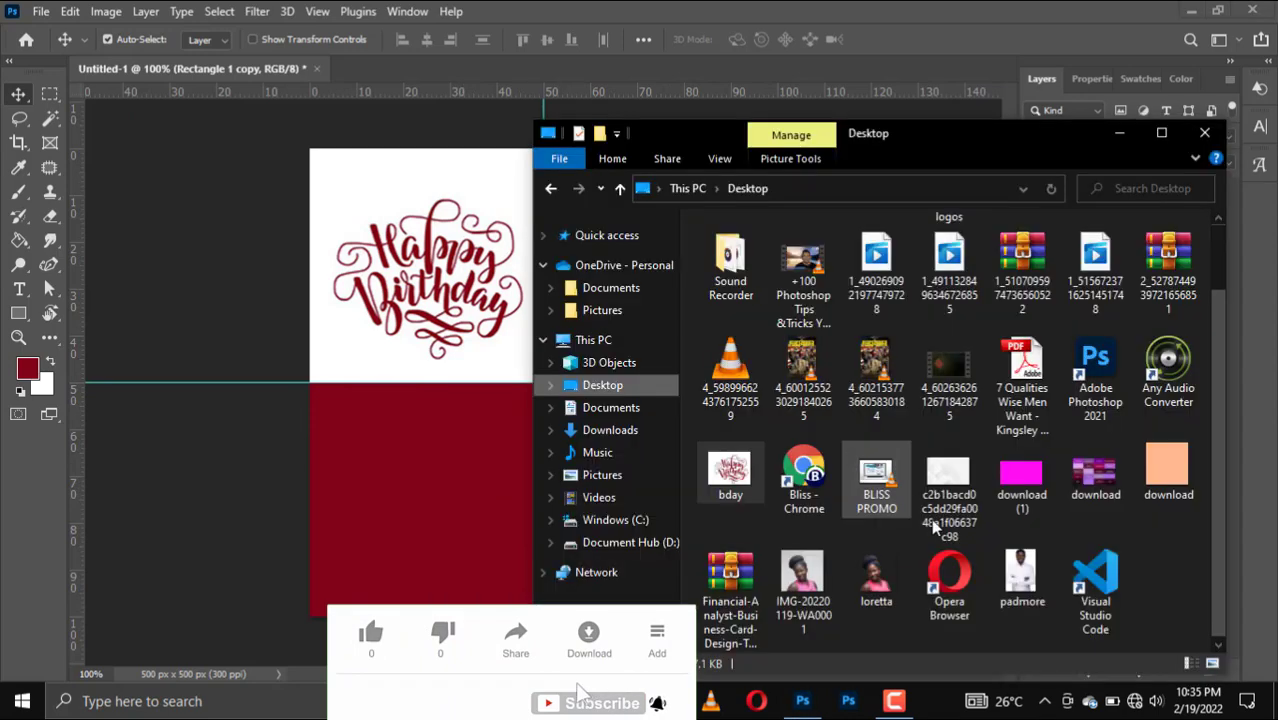
left_click_drag(948, 485, 417, 480)
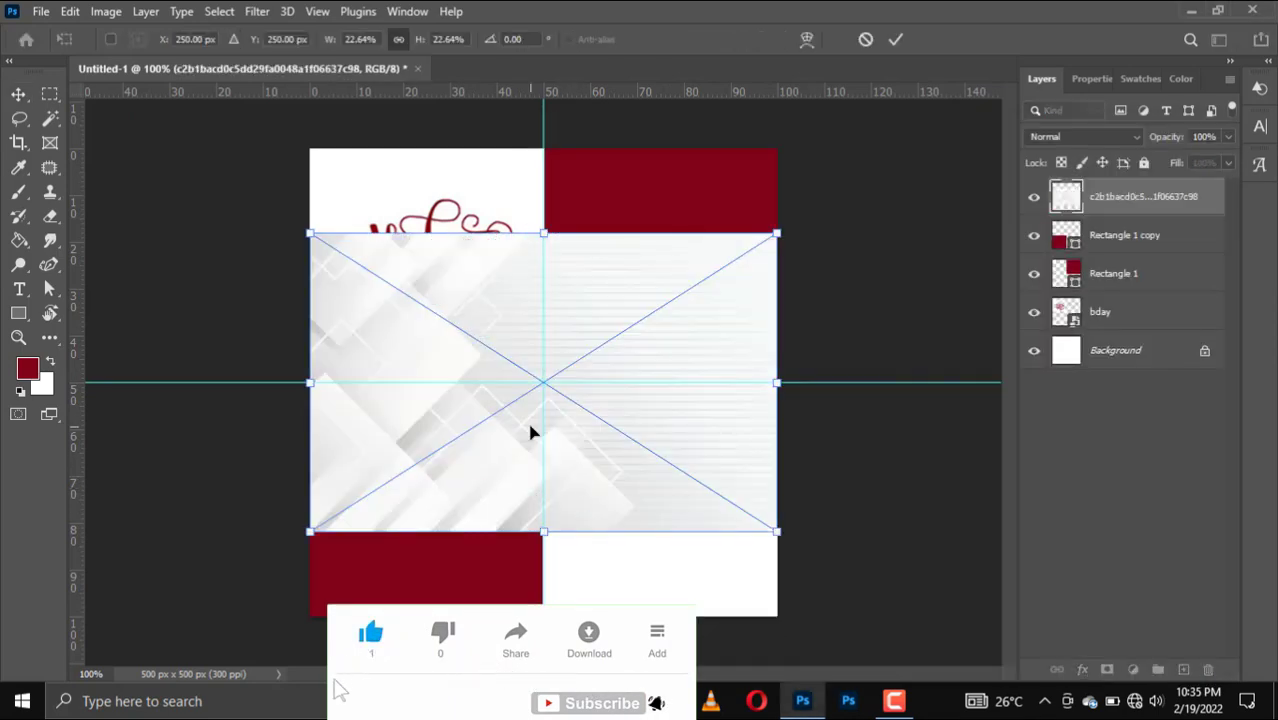
Clip the grey texture to the bottom-left maroon square in Linear Burn, then duplicate the texture layer.
left_click_drag(518, 468, 517, 536)
key("Return")
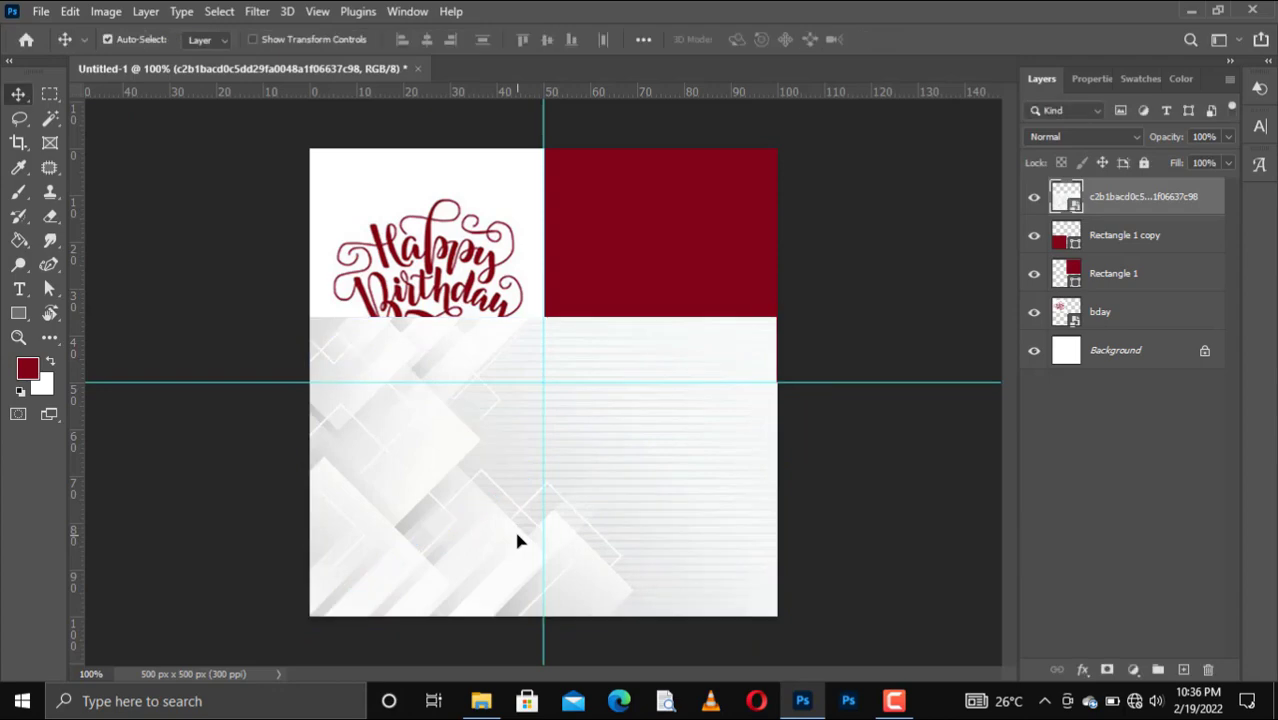
right_click(1133, 206)
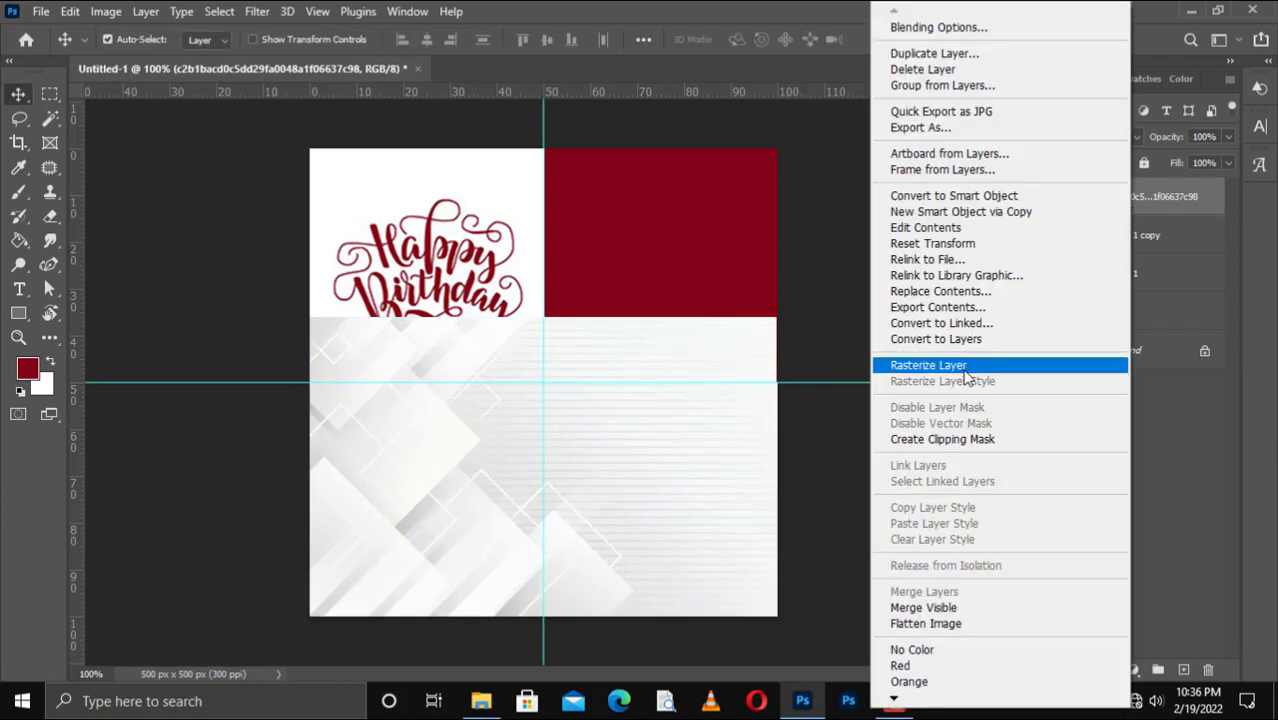
left_click(962, 441)
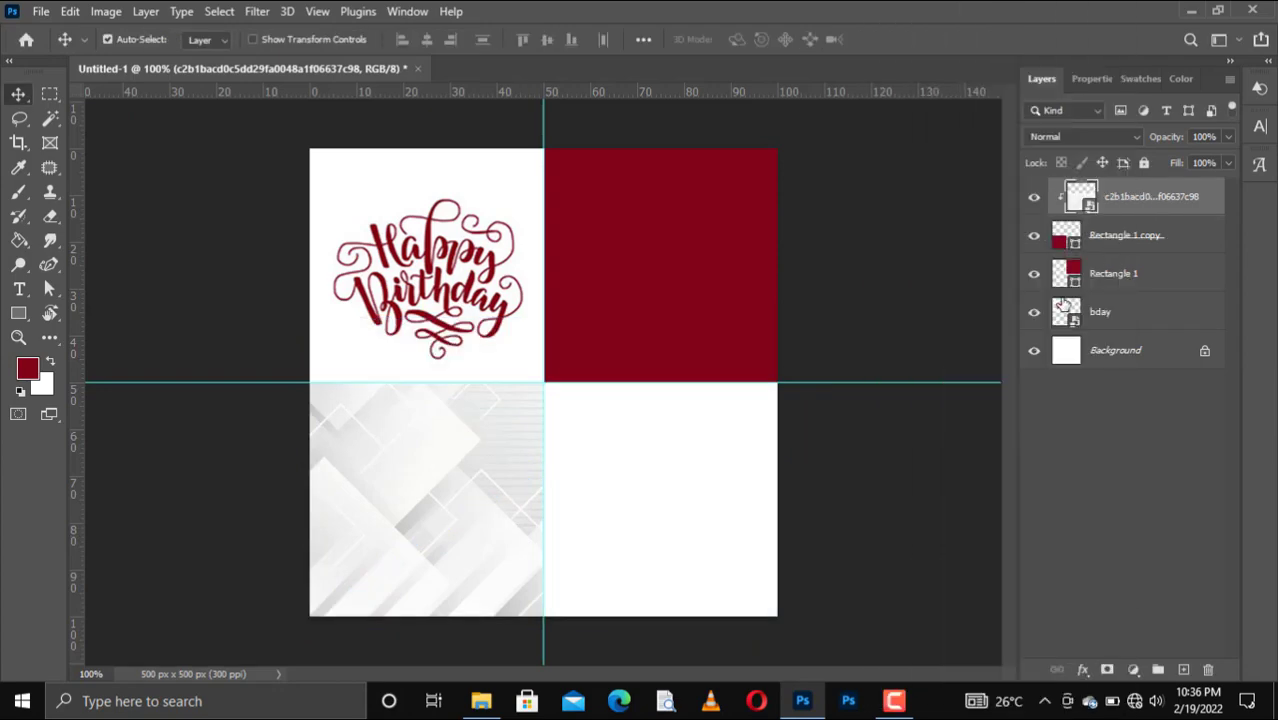
left_click(1090, 139)
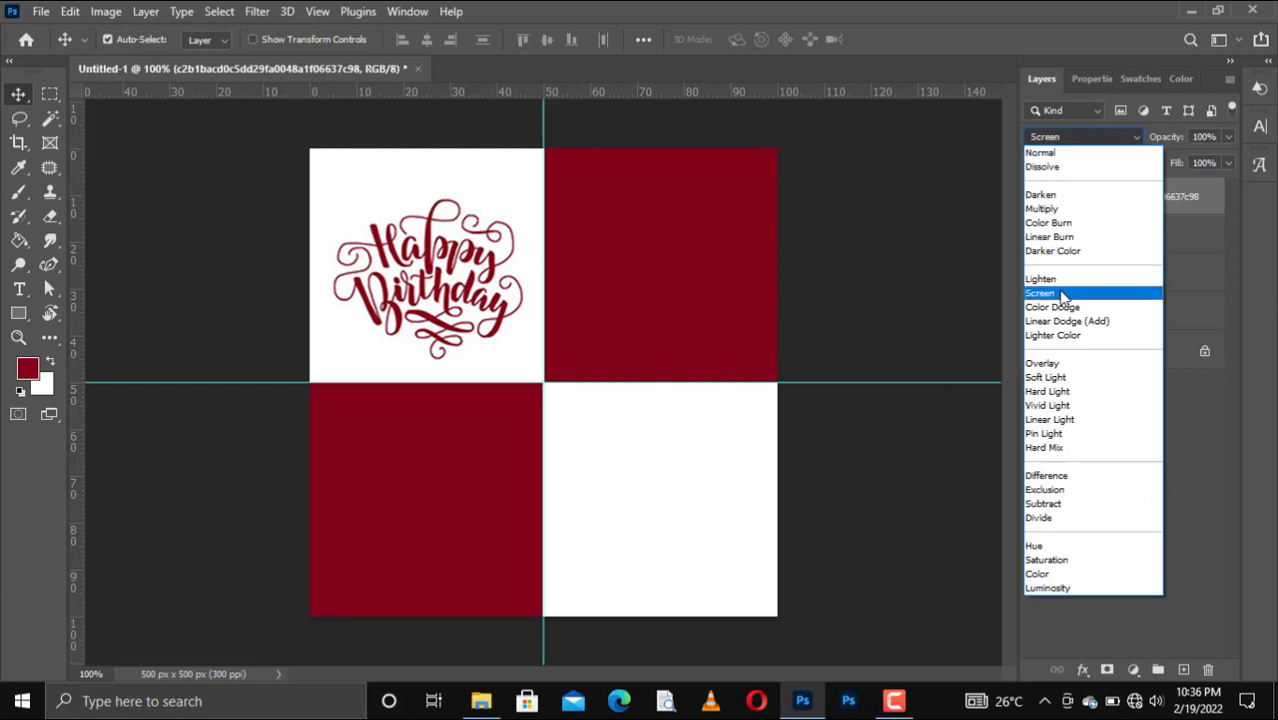
left_click(1070, 239)
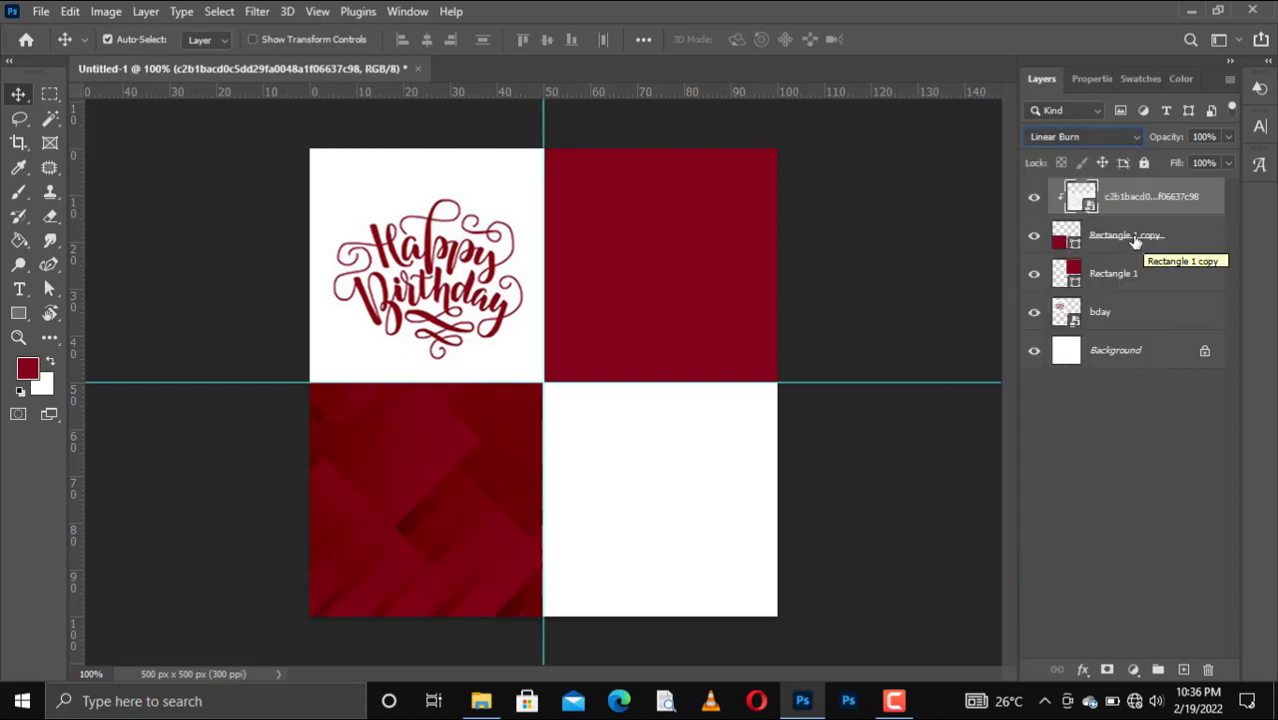
left_click_drag(1147, 206, 1184, 669)
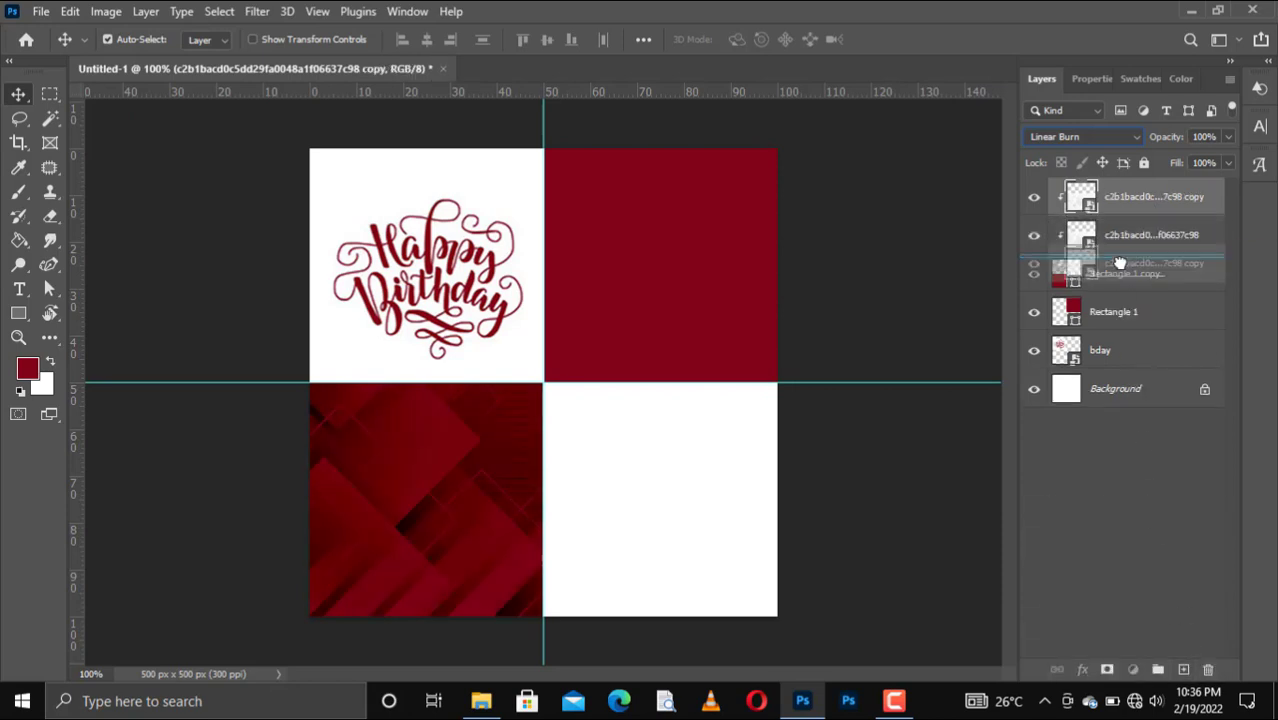
Release the texture copy's clipping, reset it to Normal, and move it into the top-right quadrant.
right_click(1142, 212)
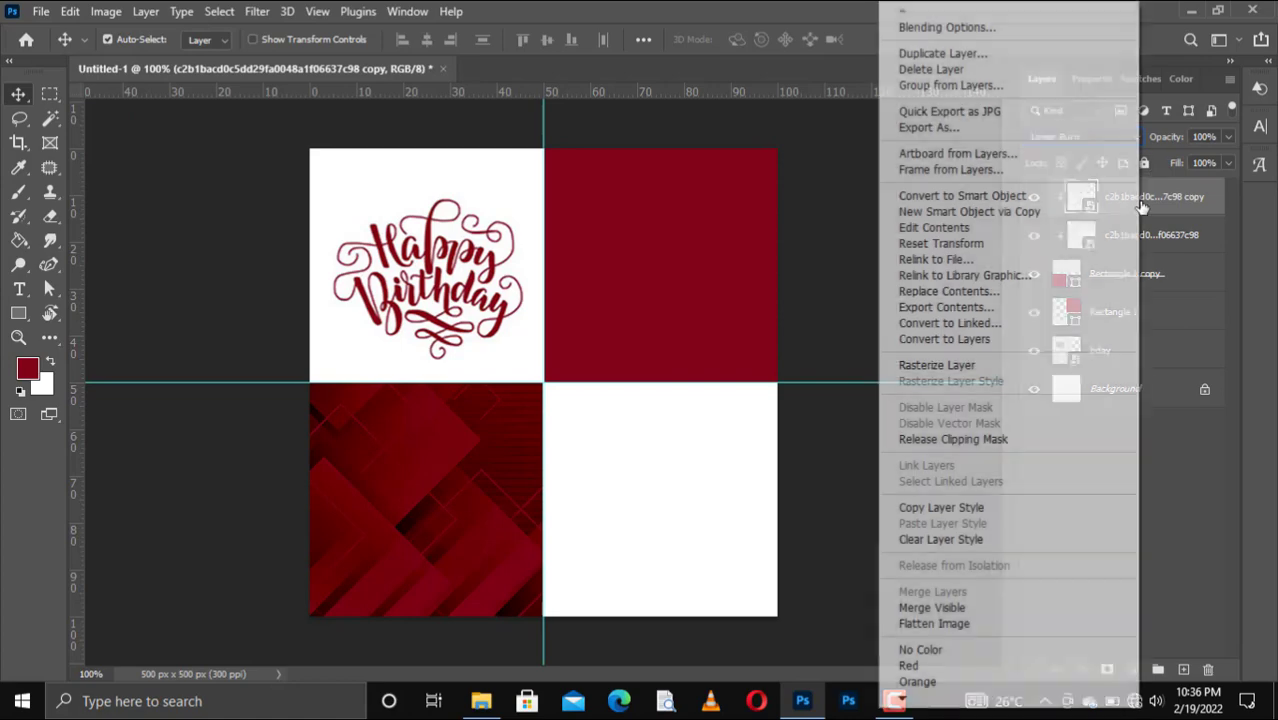
left_click(956, 441)
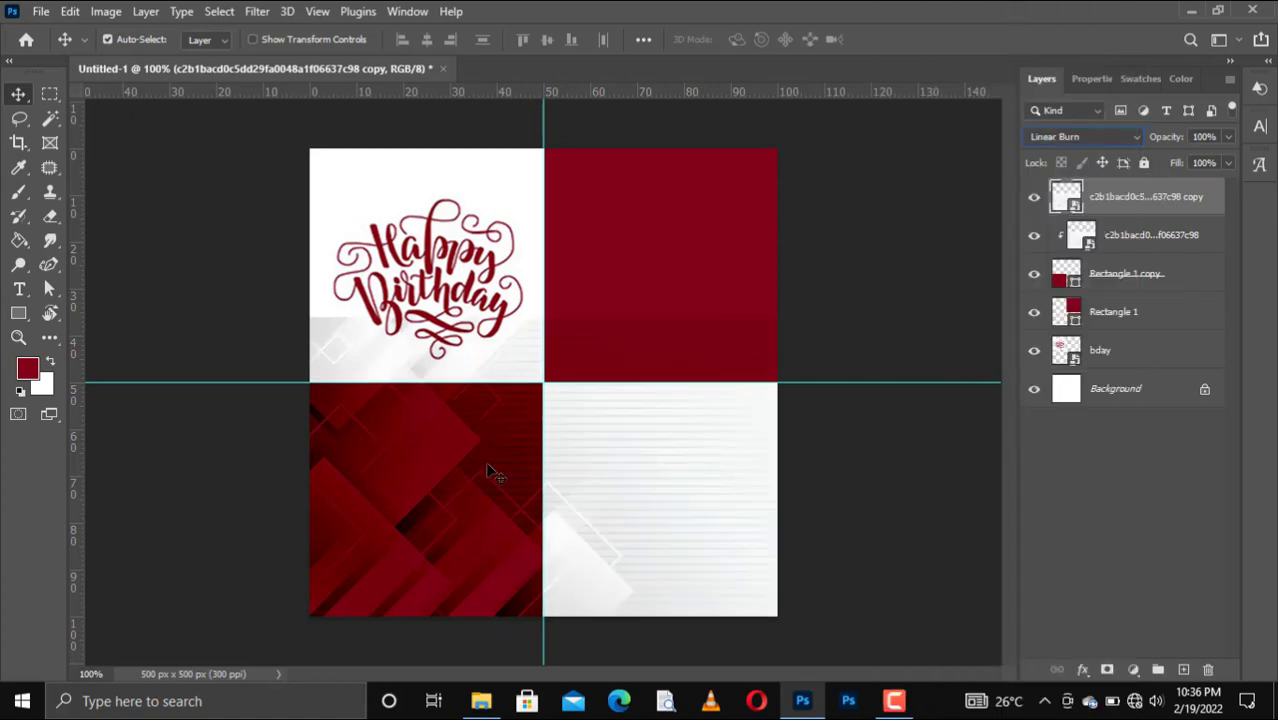
left_click(1083, 136)
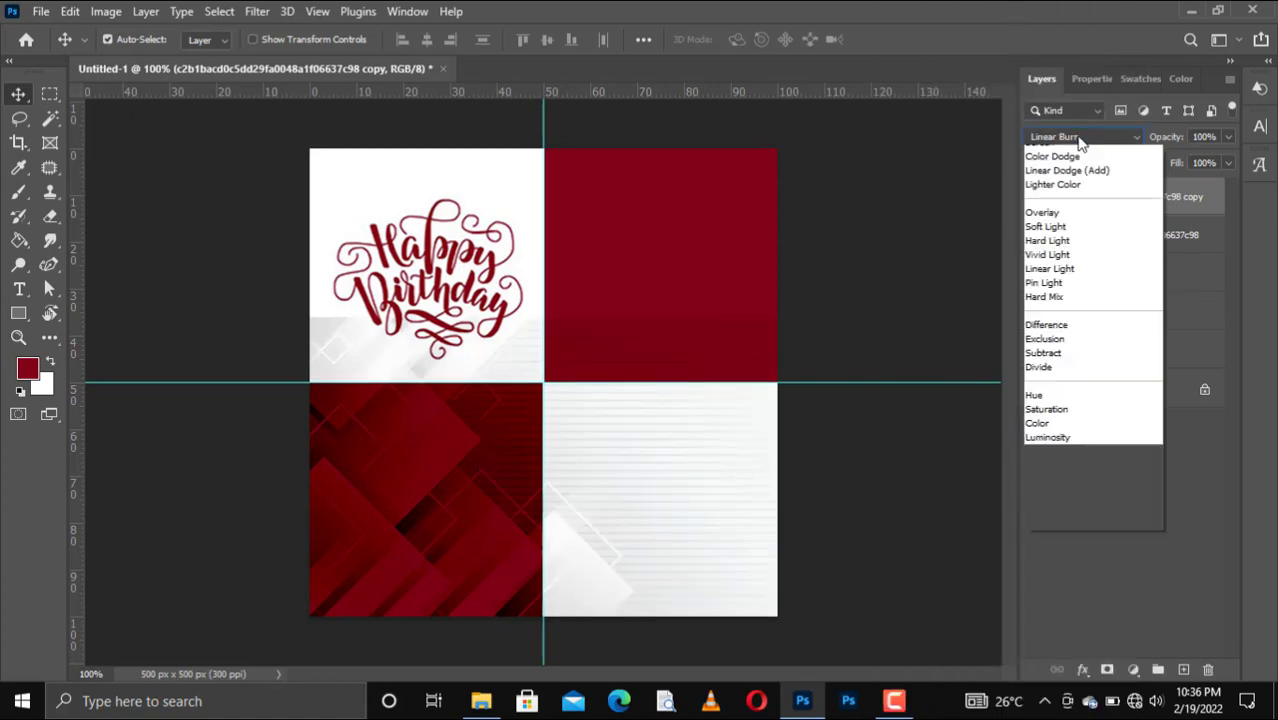
left_click(1060, 135)
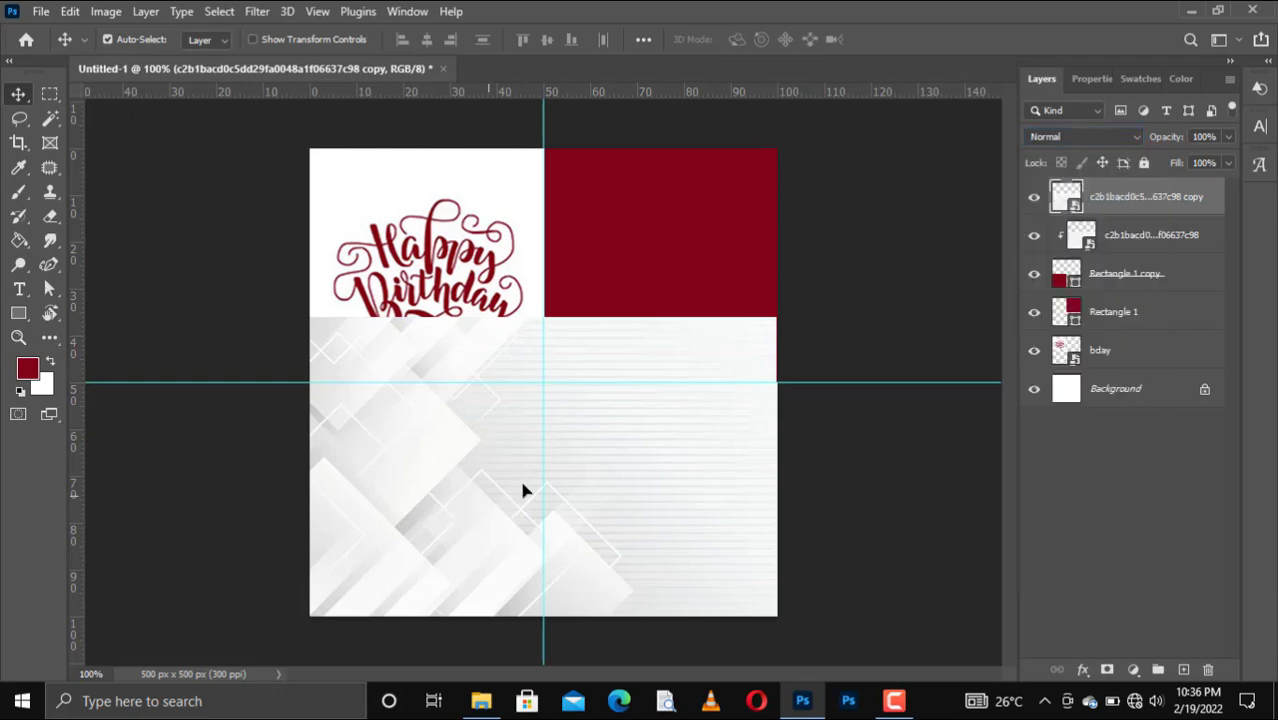
left_click_drag(522, 490, 688, 279)
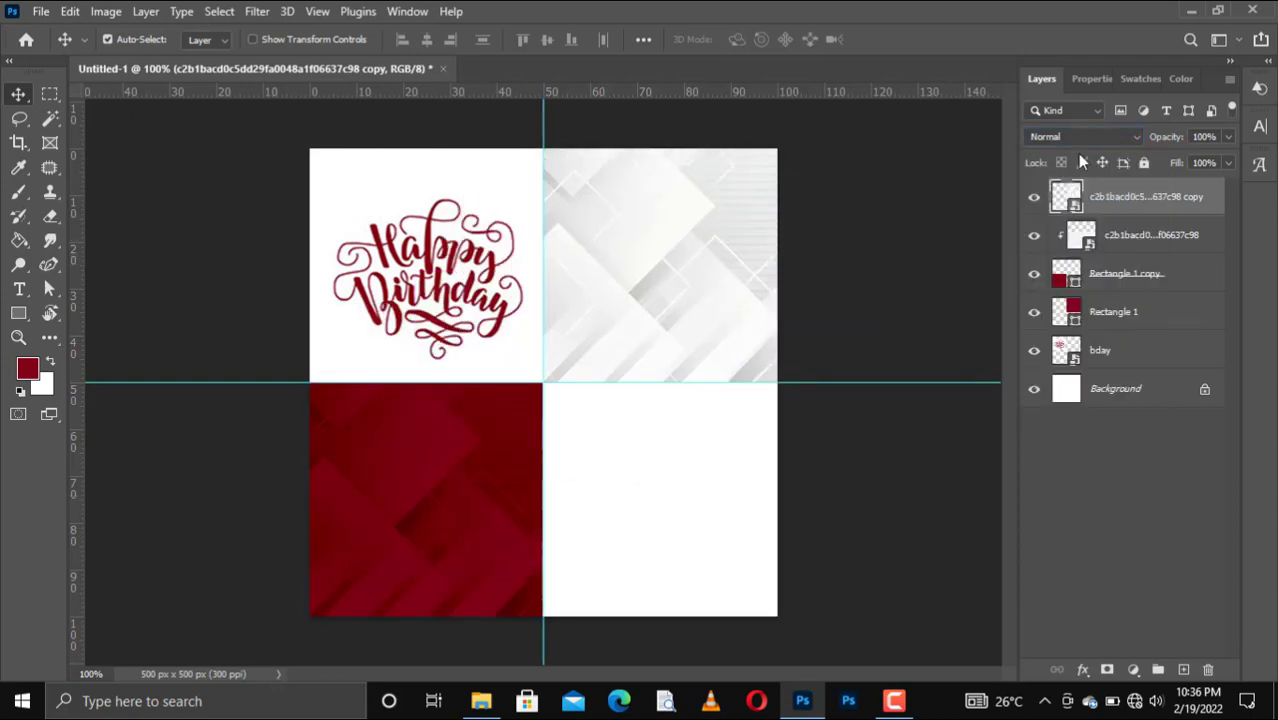
Put the texture copy above Rectangle 1, clip it in Linear Burn, and drop in the portrait photo.
right_click(1117, 218)
left_click(1150, 196)
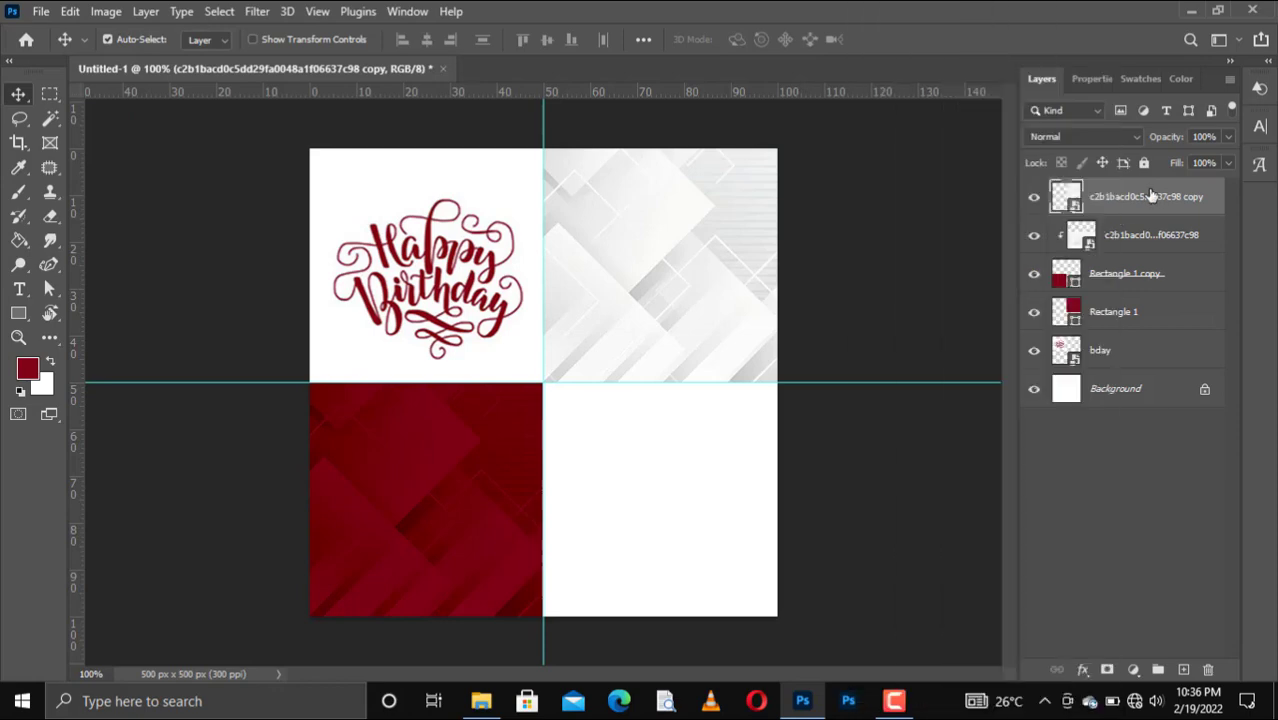
left_click(1116, 313)
left_click_drag(1128, 197, 1118, 285)
right_click(1118, 283)
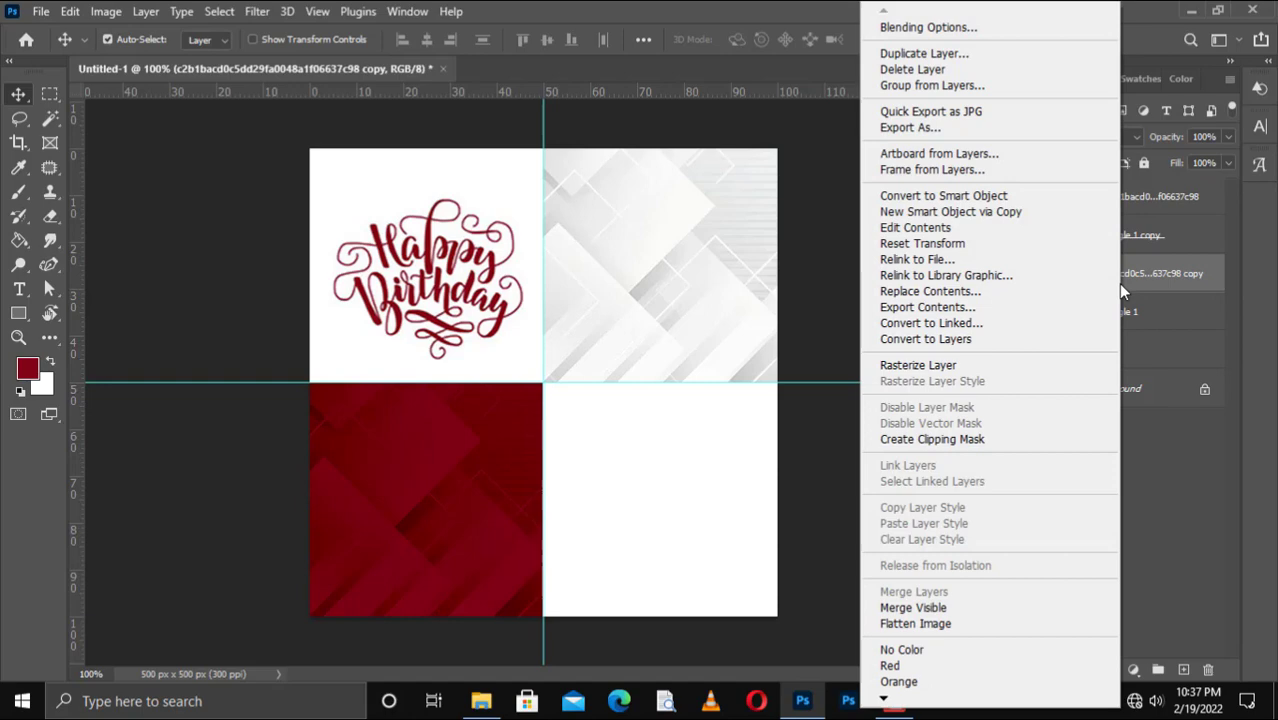
left_click(979, 441)
left_click(1072, 139)
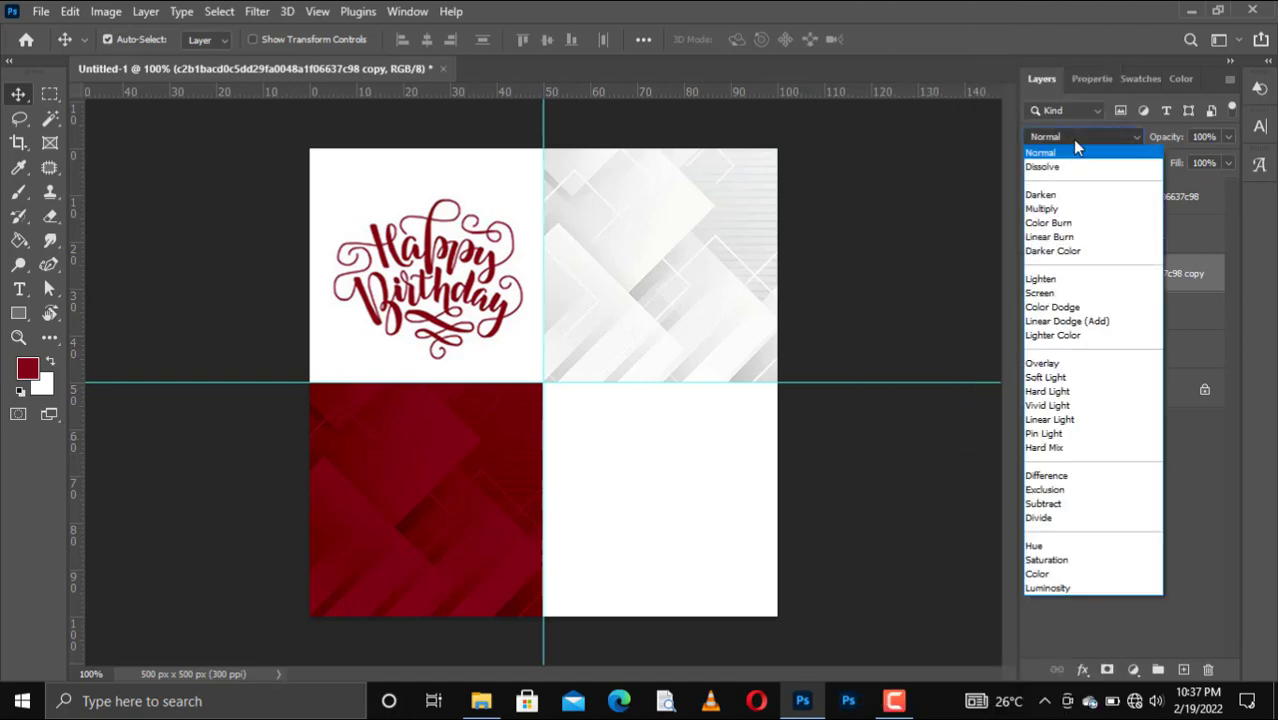
left_click(1068, 238)
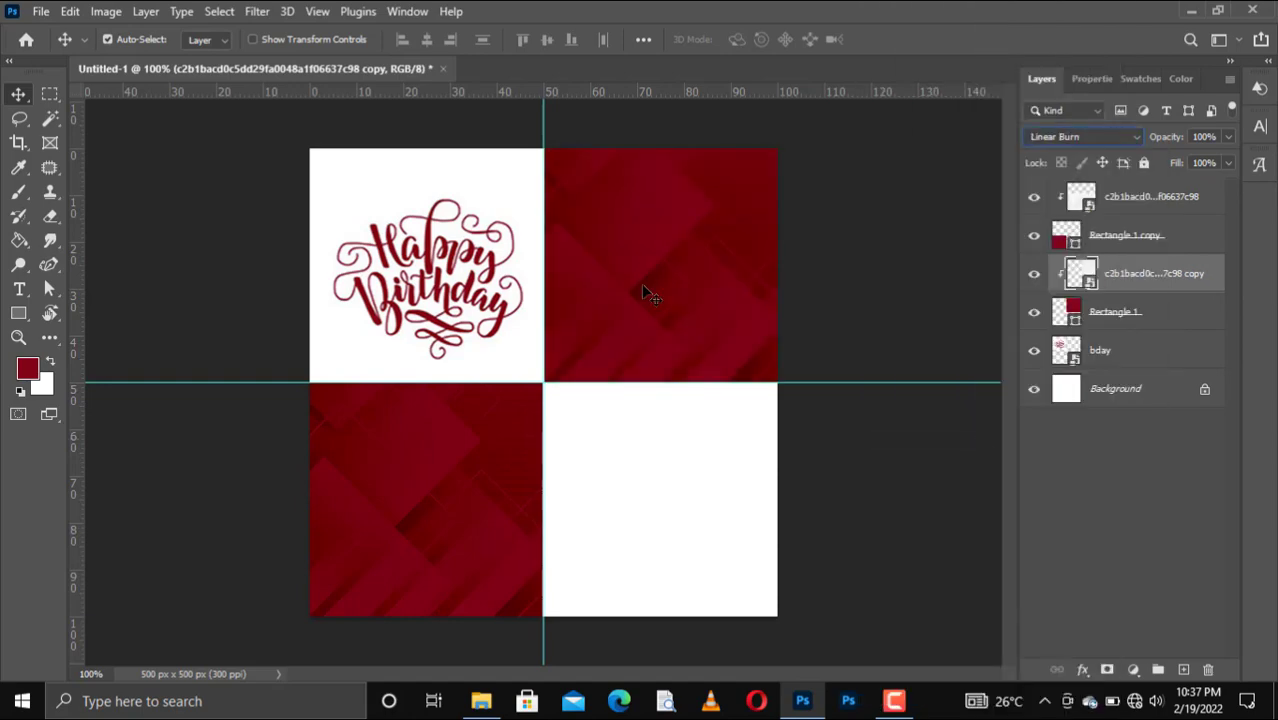
left_click(481, 701)
left_click_drag(481, 300, 490, 434)
Move the portrait layer to the top and scale it to about 6.72%, centred over the four quadrants.
key("Return")
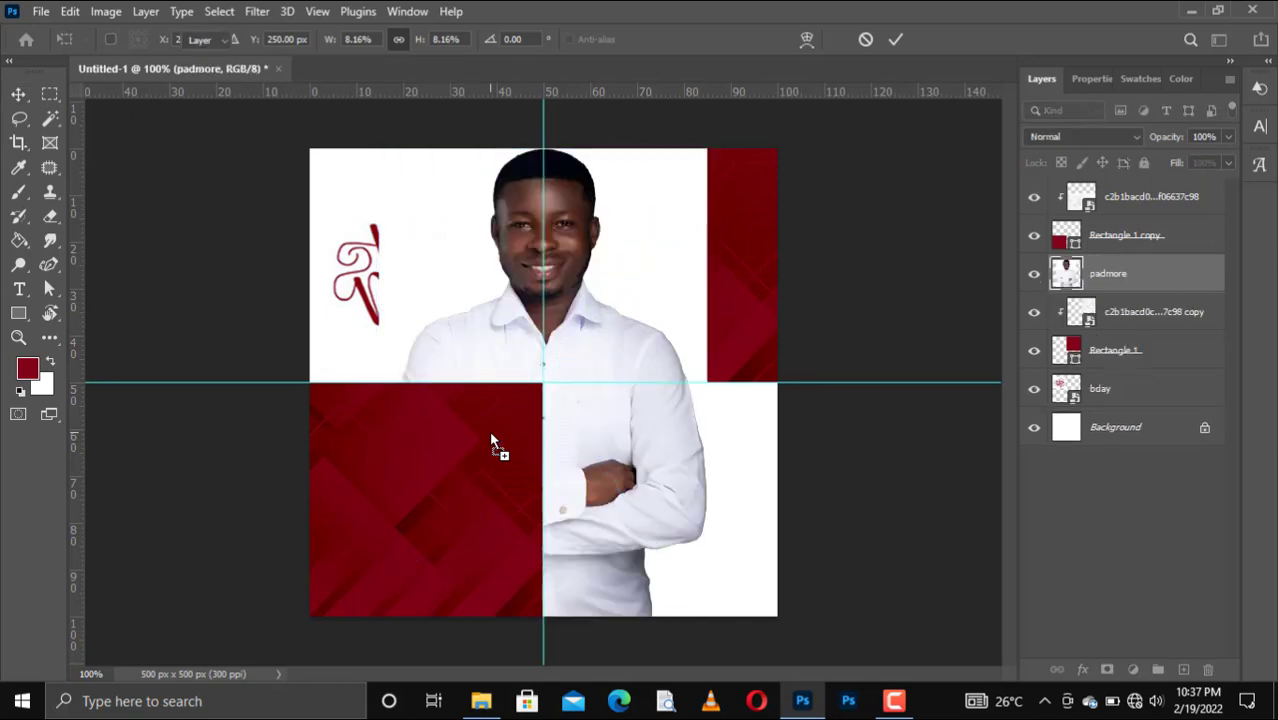
left_click_drag(1100, 180, 1100, 184)
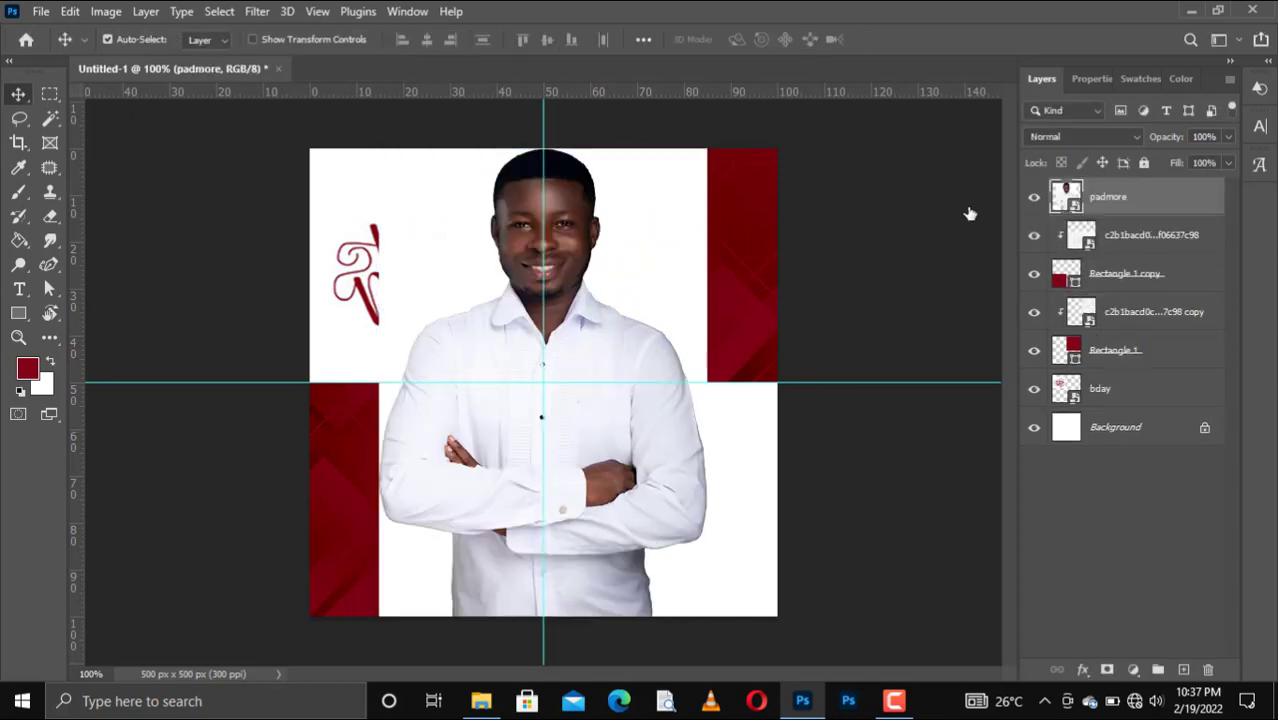
left_click_drag(587, 416, 576, 422)
key("ctrl+t")
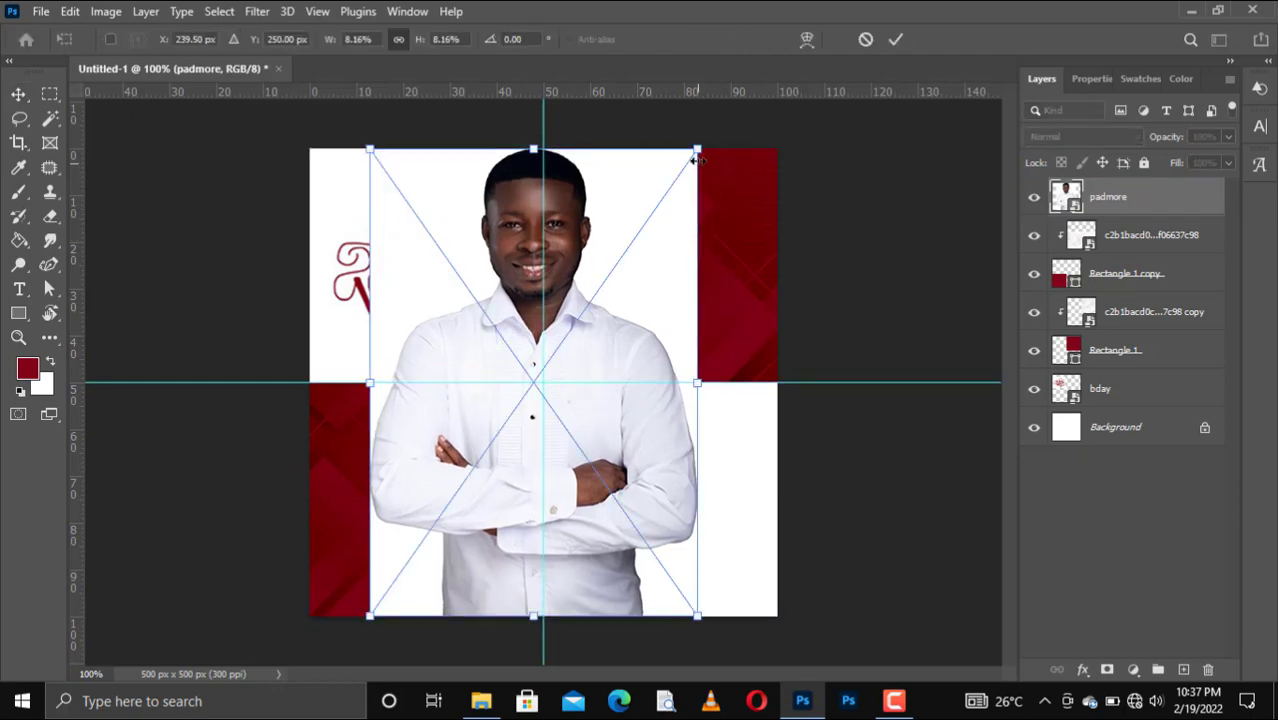
left_click_drag(697, 149, 652, 238)
left_click_drag(521, 345, 549, 347)
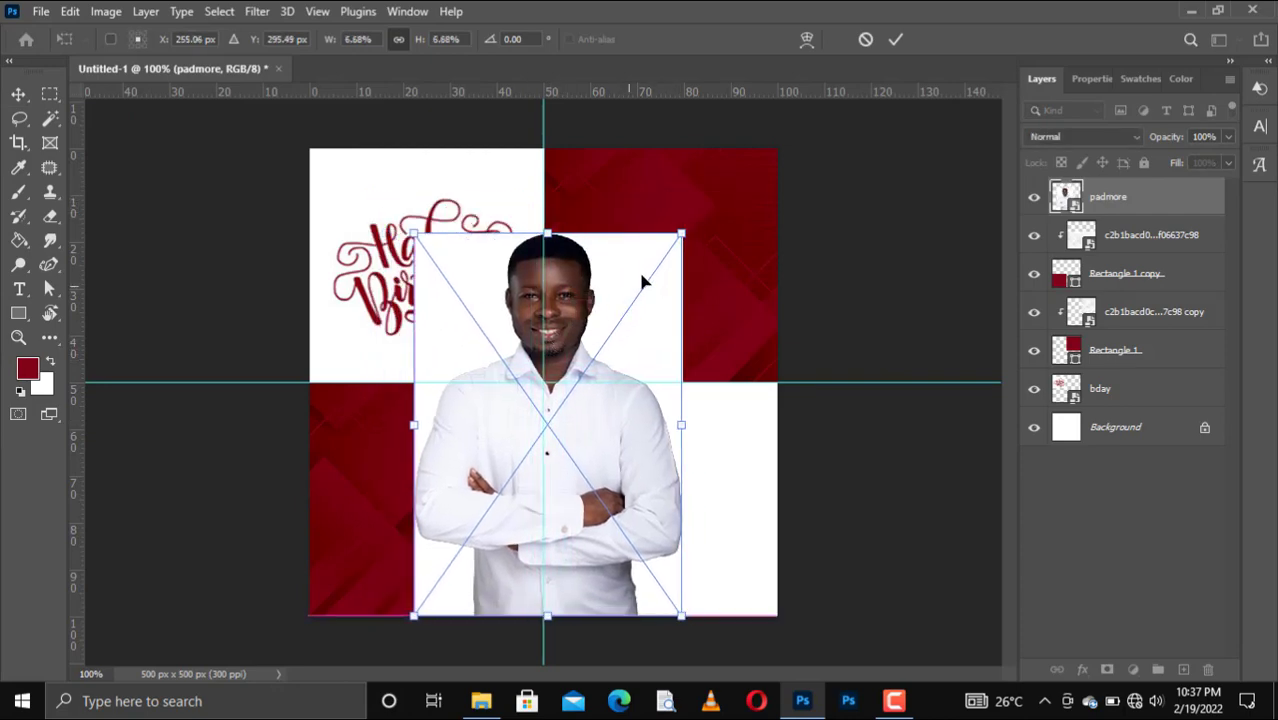
left_click_drag(681, 234, 684, 232)
left_click(895, 39)
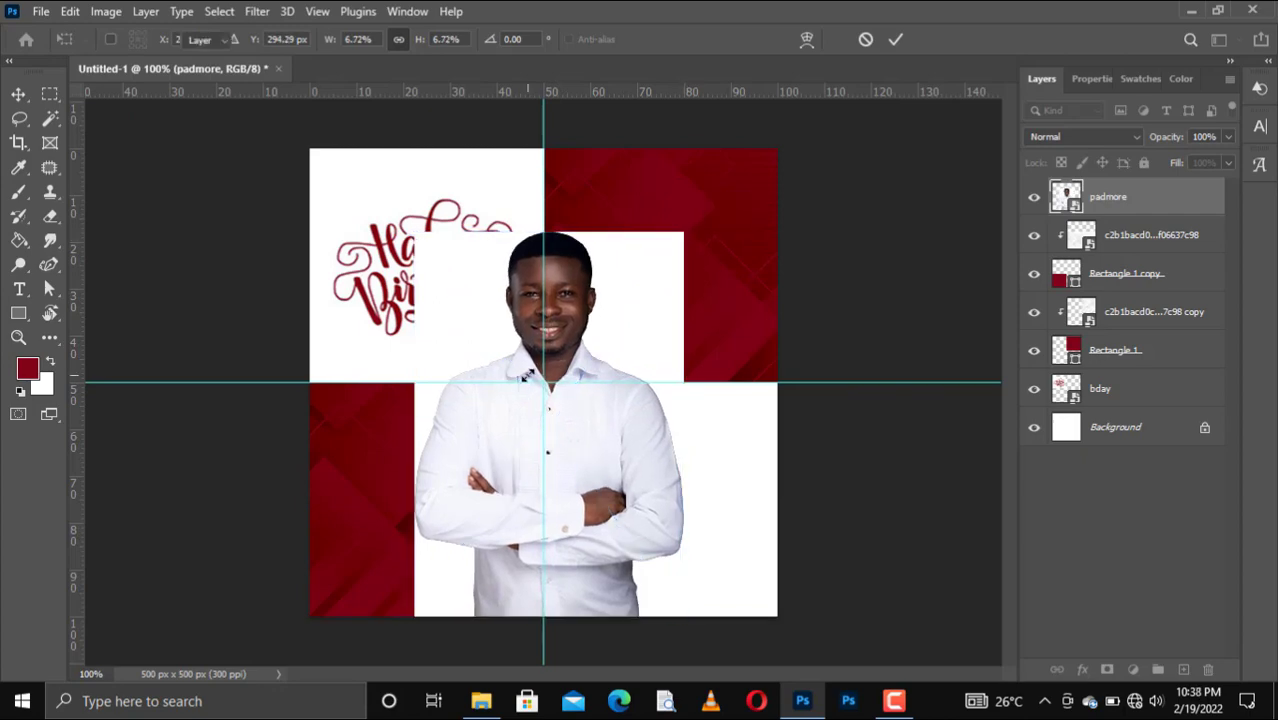
Rasterize the portrait, remove its white background via Quick Actions, and nudge the man left.
right_click(1117, 205)
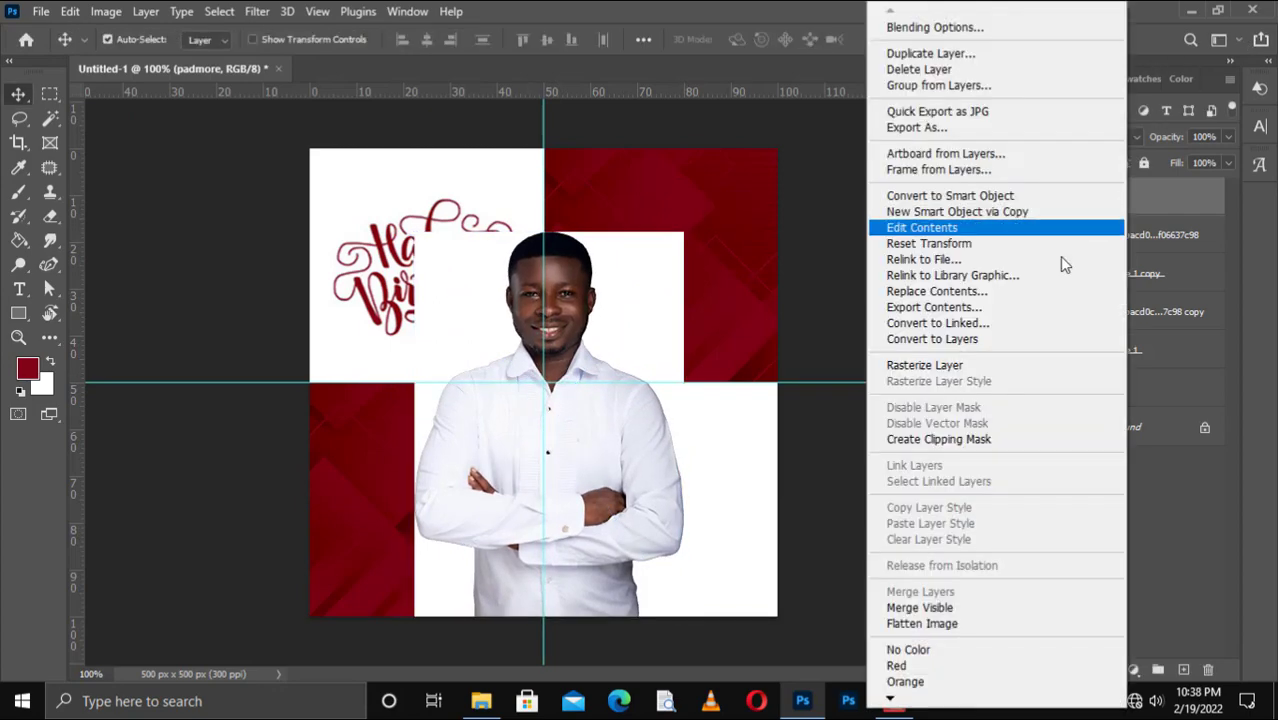
left_click(975, 373)
left_click(1090, 80)
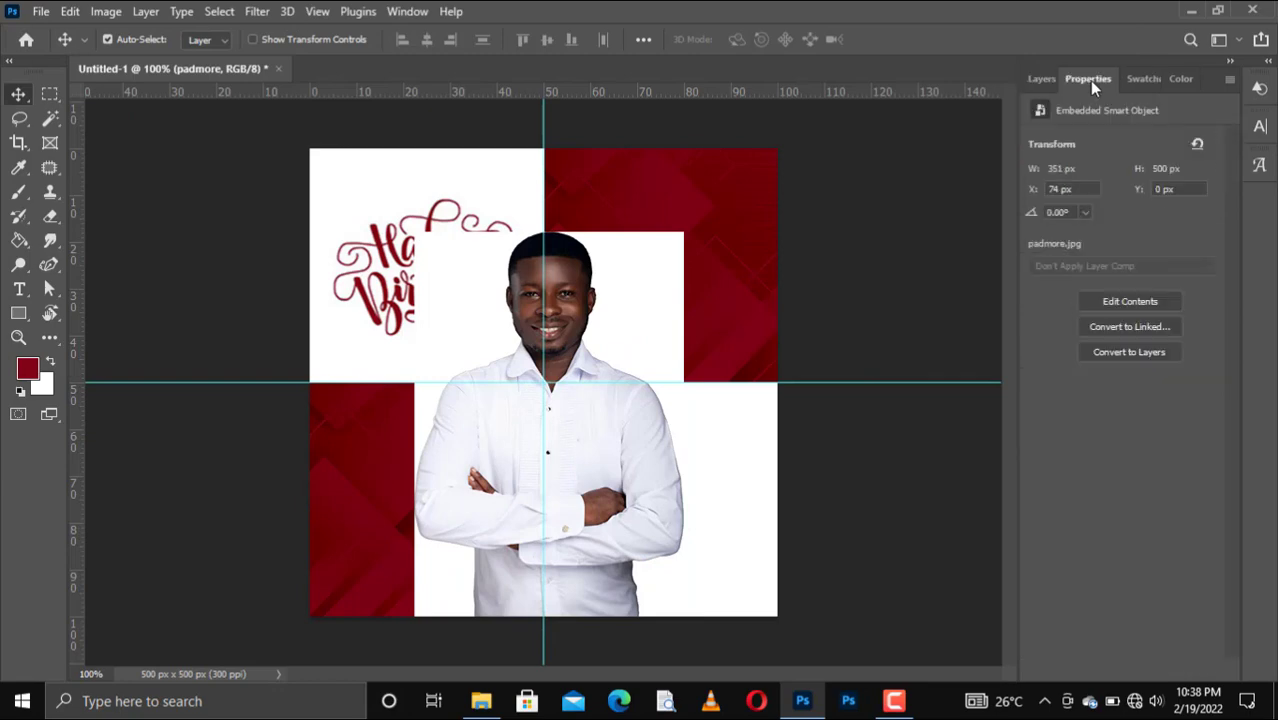
left_click(1117, 382)
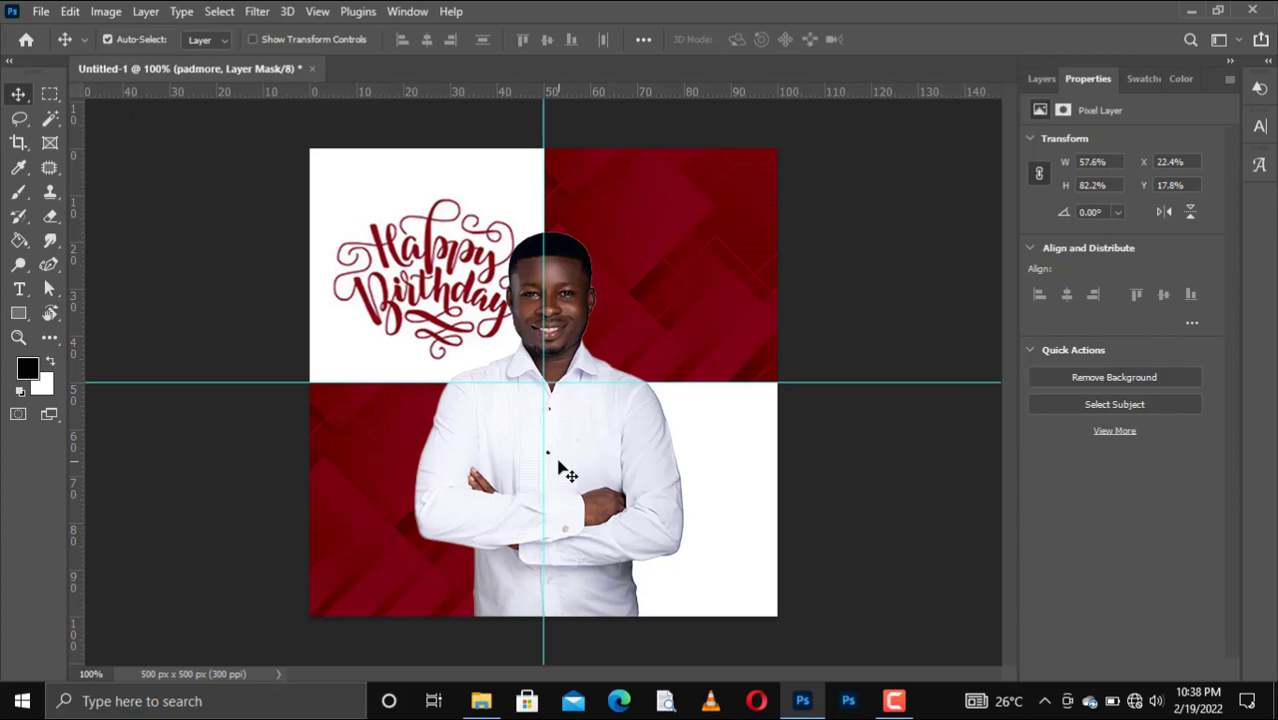
key("Left")
key("Left")
key("Left")
key("Left")
key("Left")
key("Left")
key("Left")
key("Left")
key("Left")
key("Left")
key("Left")
key("Left")
key("Left")
key("Left")
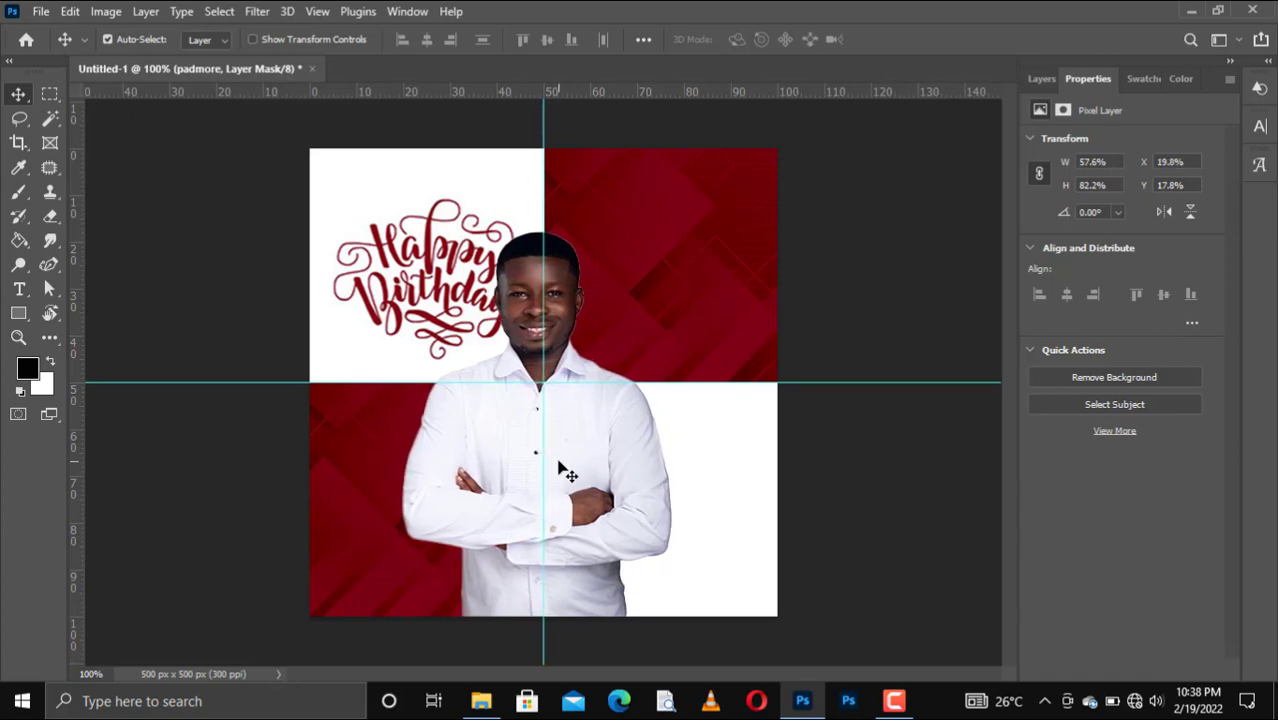
Move the Happy Birthday lettering up-left and scale it down into the top-left corner.
left_click_drag(455, 282, 433, 262)
key("ctrl+t")
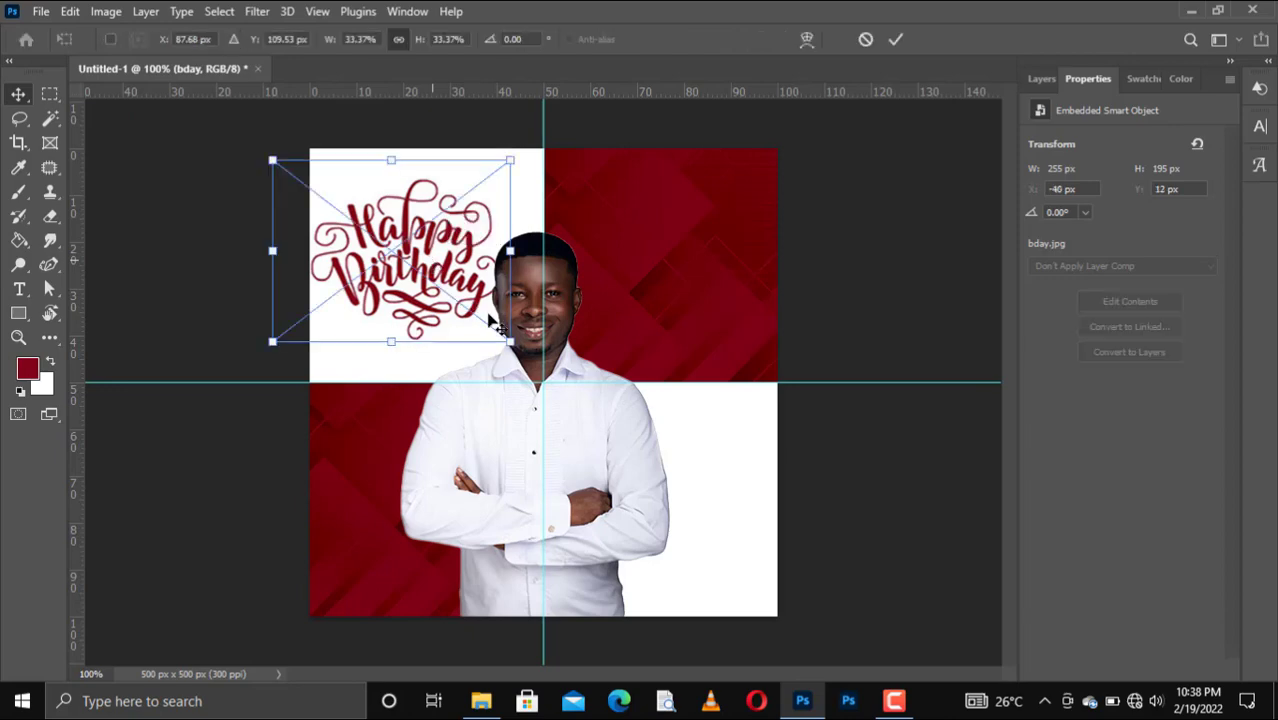
left_click_drag(511, 339, 493, 329)
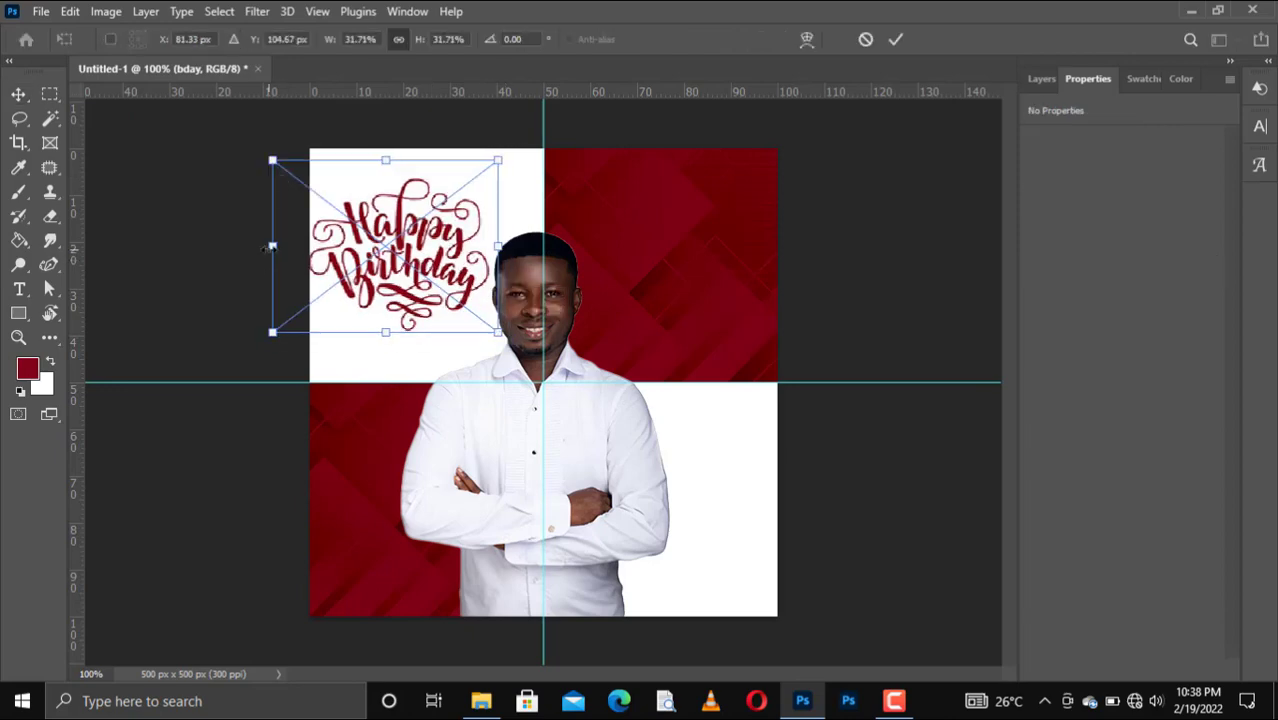
left_click_drag(266, 248, 289, 246)
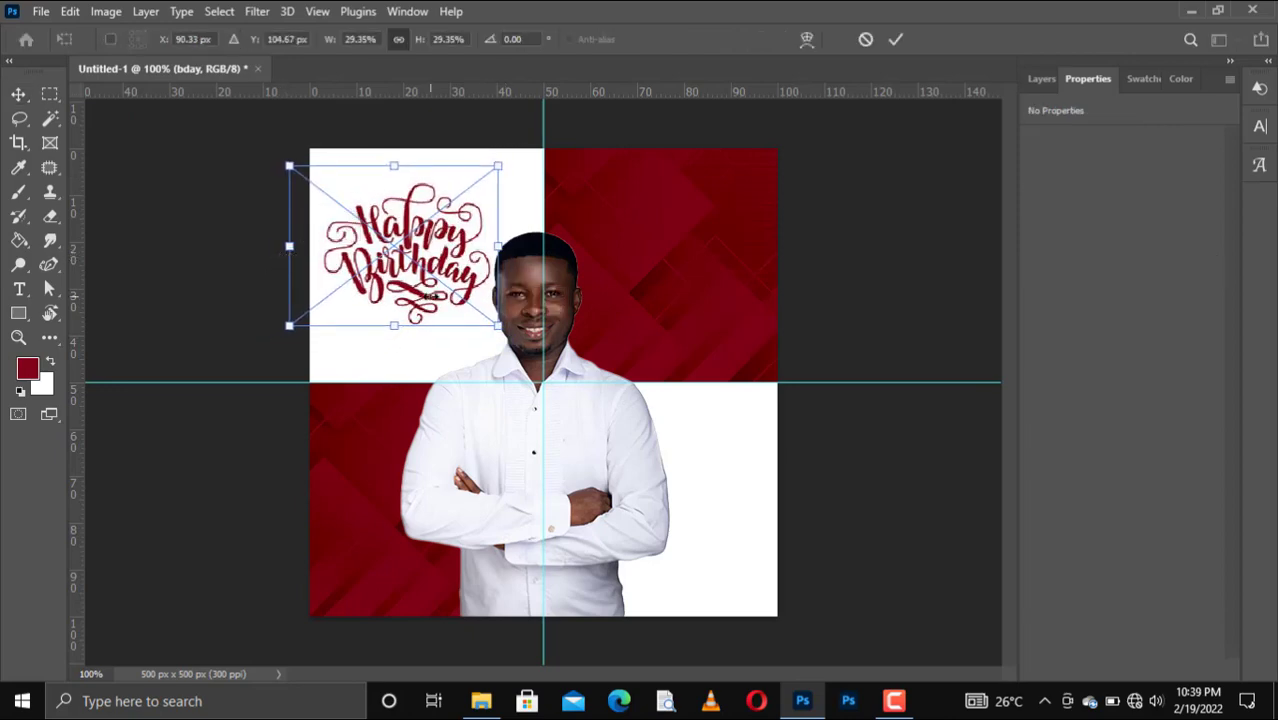
key("Return")
Shrink the cut-out man slightly and nudge him left and down.
left_click_drag(599, 493, 596, 493)
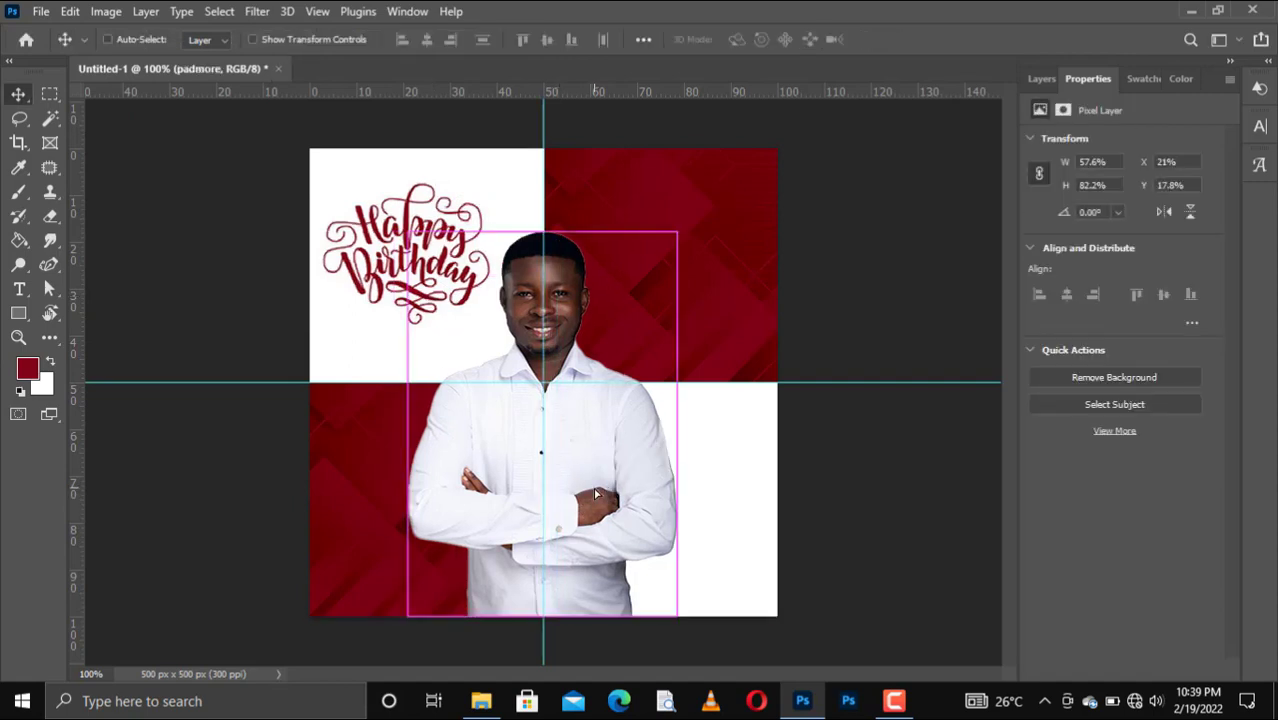
key("ctrl+t")
left_click_drag(677, 233, 668, 243)
key("Return")
key("Left")
key("Left")
key("Left")
key("Down")
key("Down")
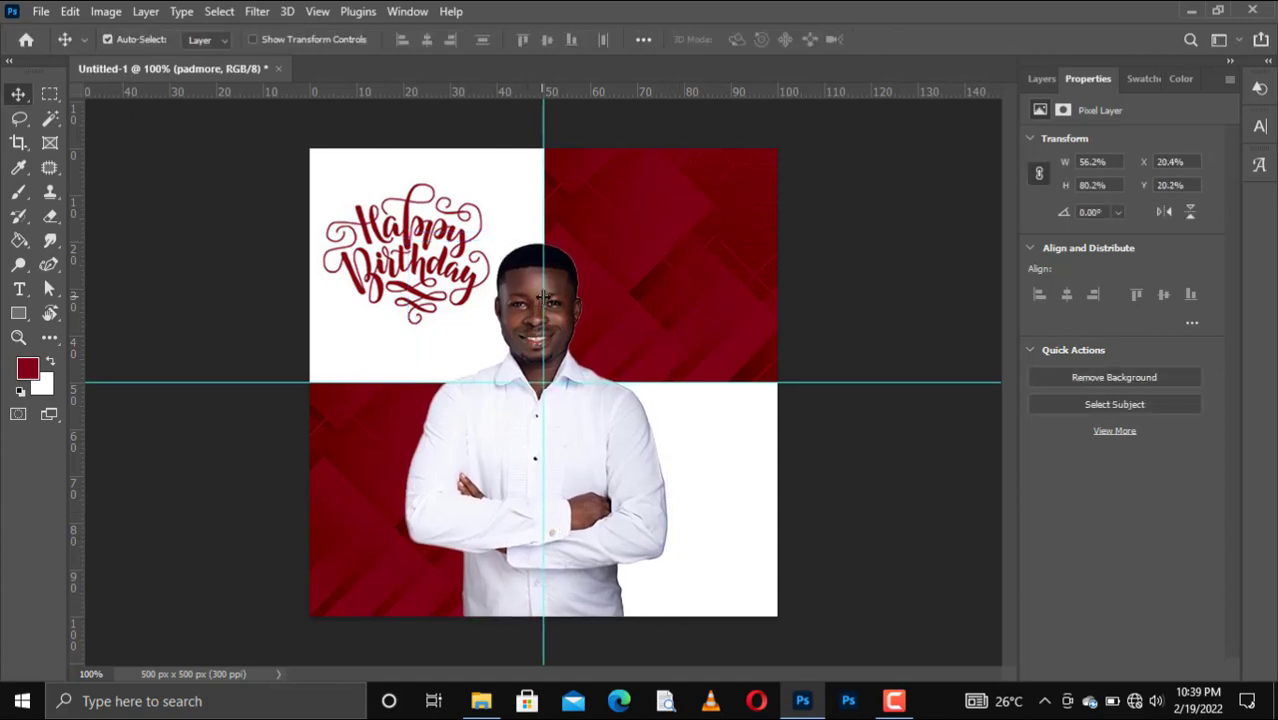
Drag the guides off the canvas and select the portrait layer in the Layers panel.
left_click_drag(543, 297, 230, 92)
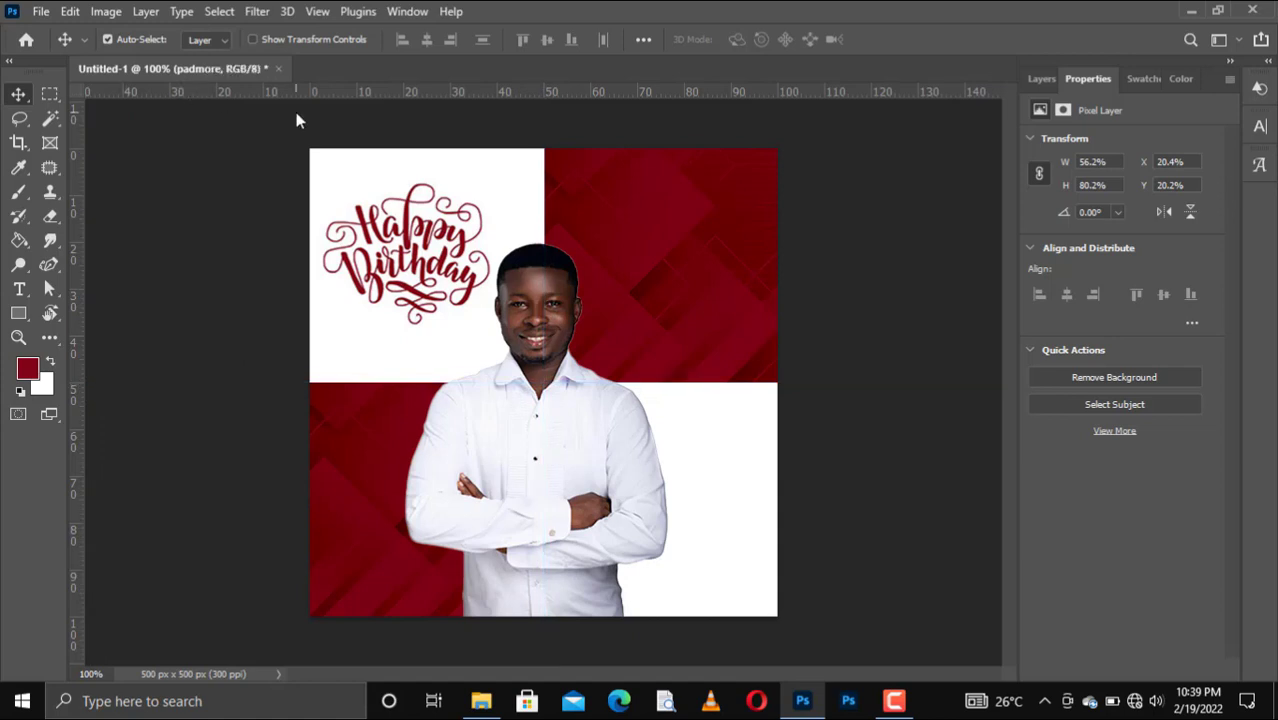
left_click(447, 271)
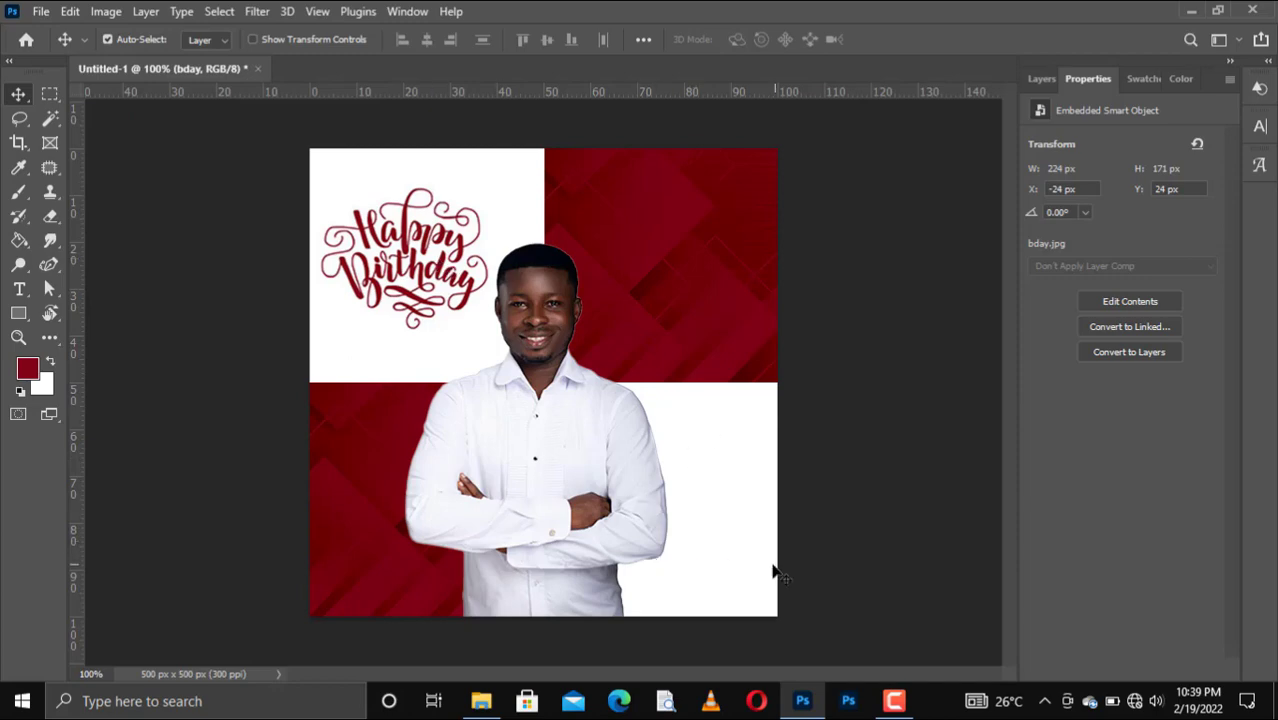
left_click(1040, 78)
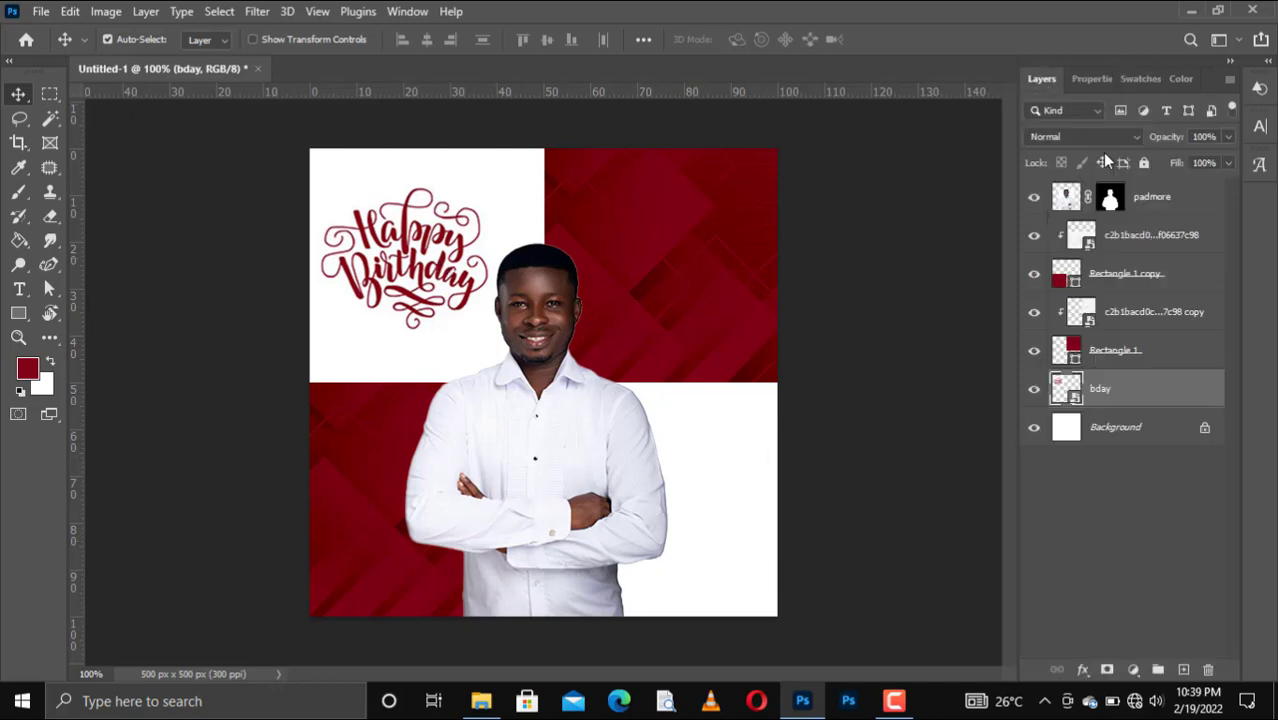
left_click(1168, 199)
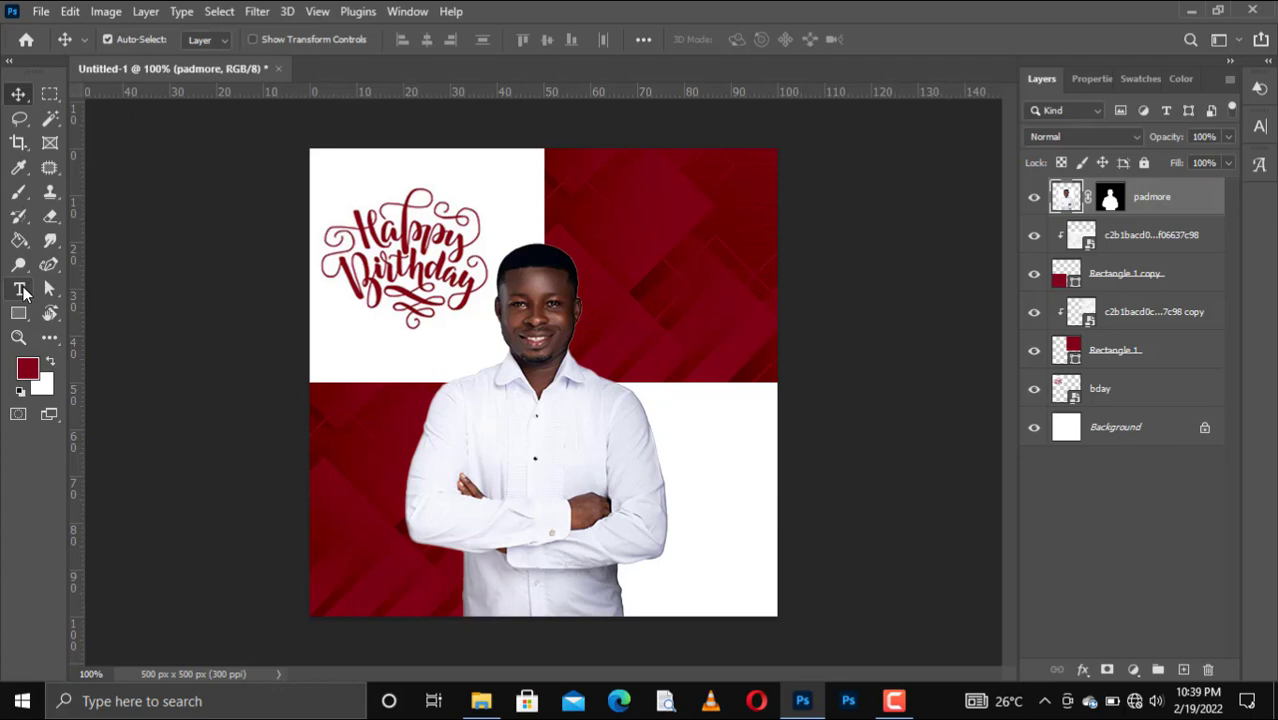
Add a text caption with the person's name near the bottom-right block.
left_click(20, 290)
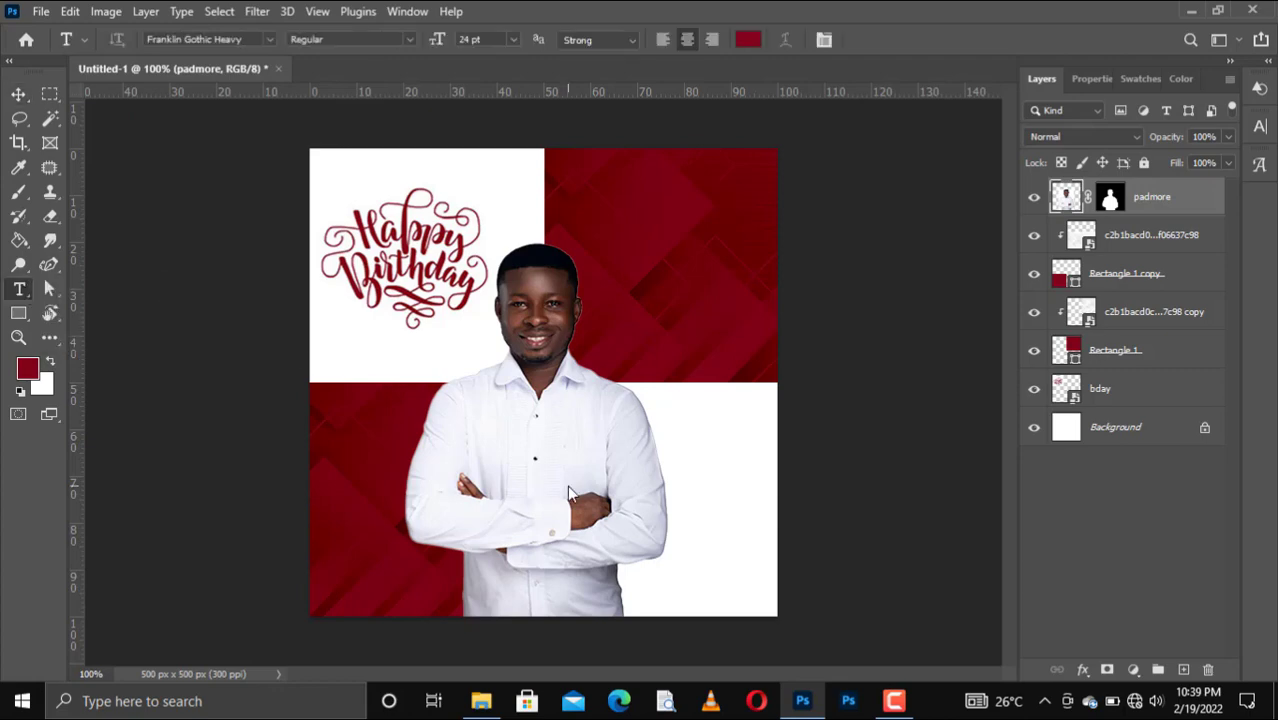
left_click(680, 586)
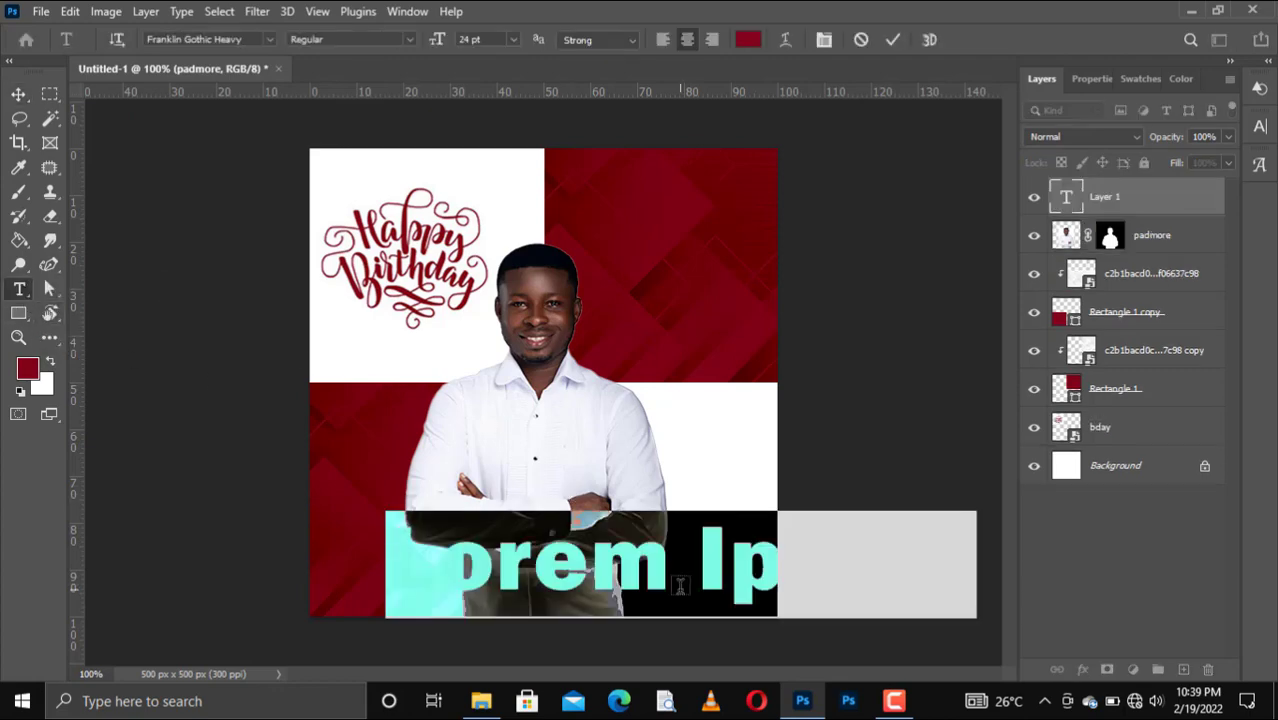
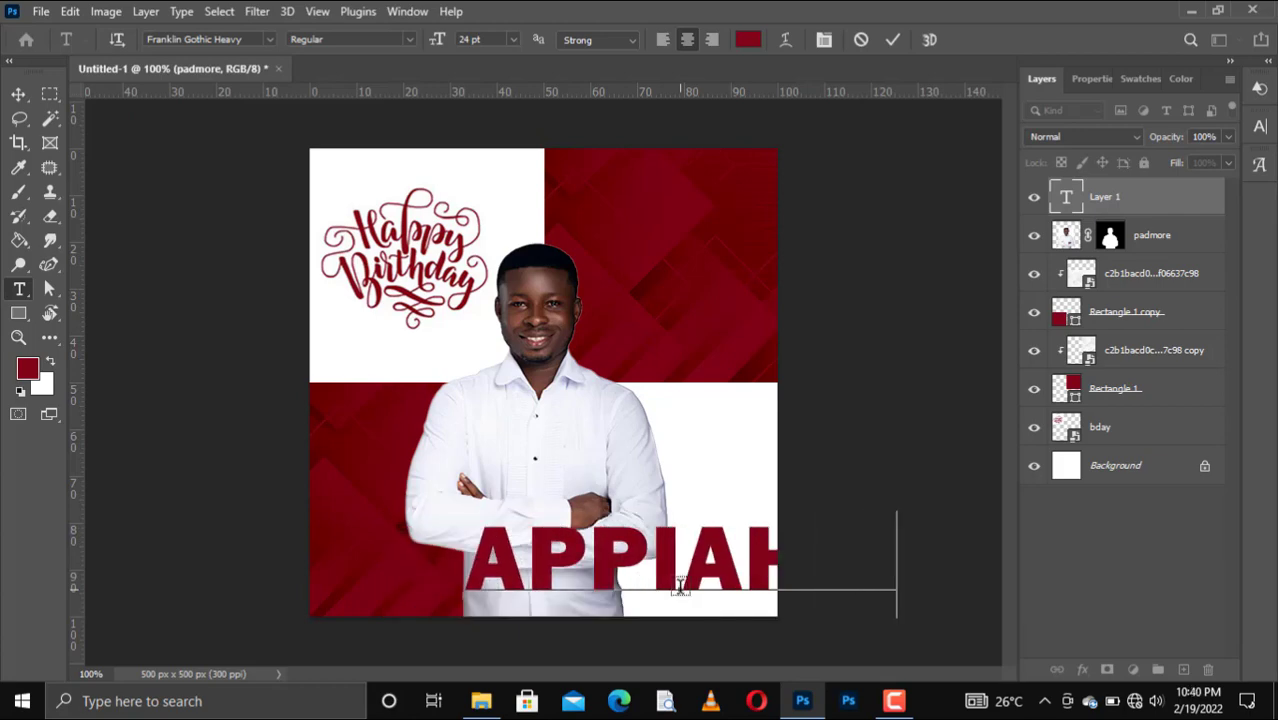
left_click(893, 40)
Set the name caption's font size to 4 pt.
left_click(514, 39)
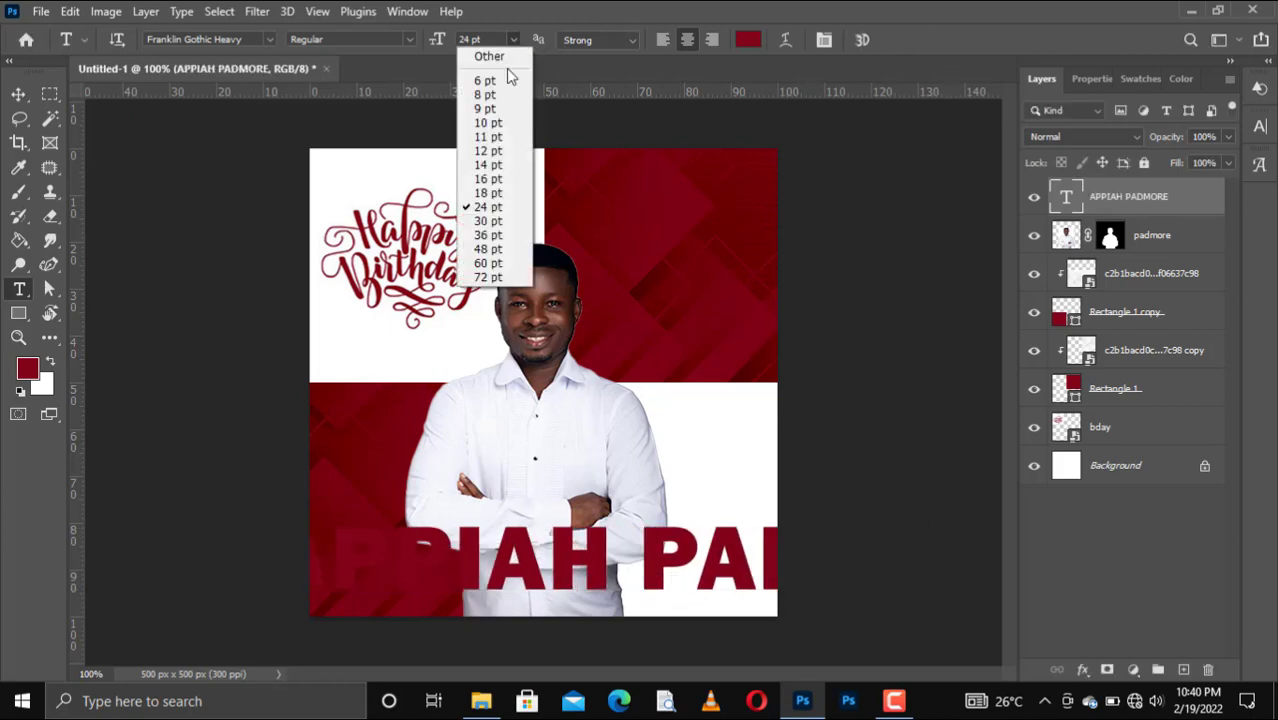
left_click(490, 151)
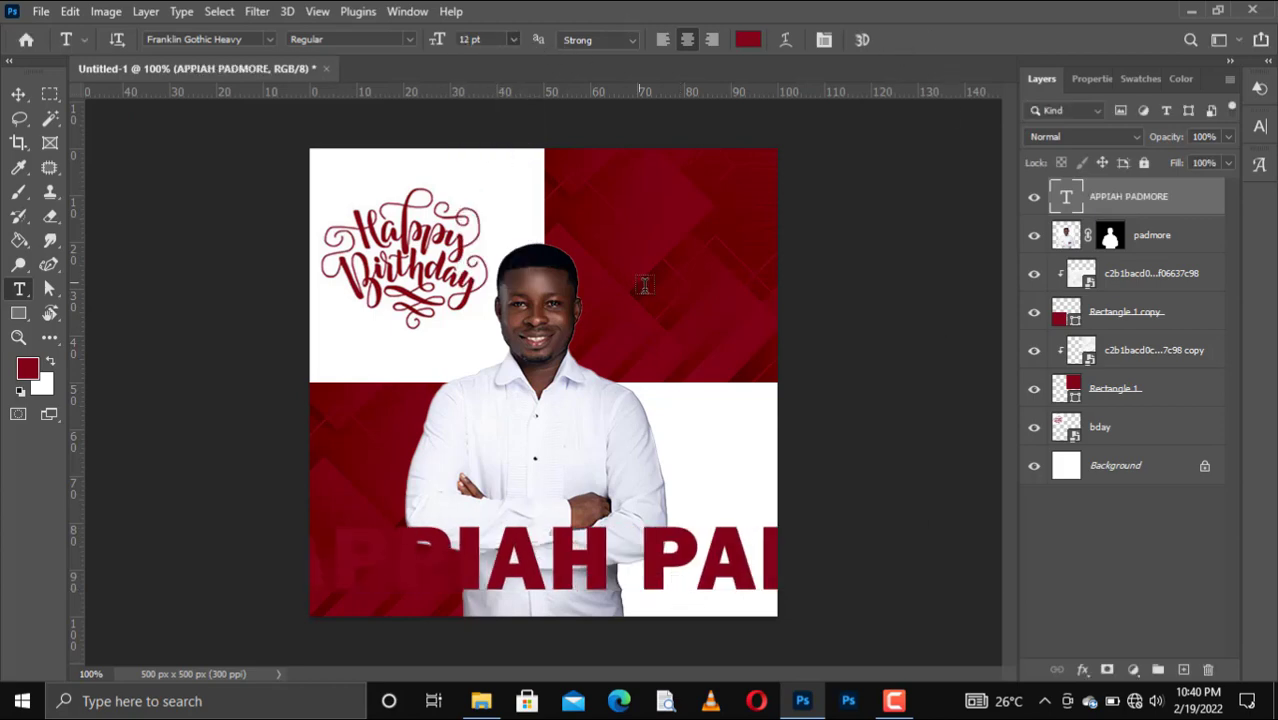
left_click(513, 40)
left_click(482, 70)
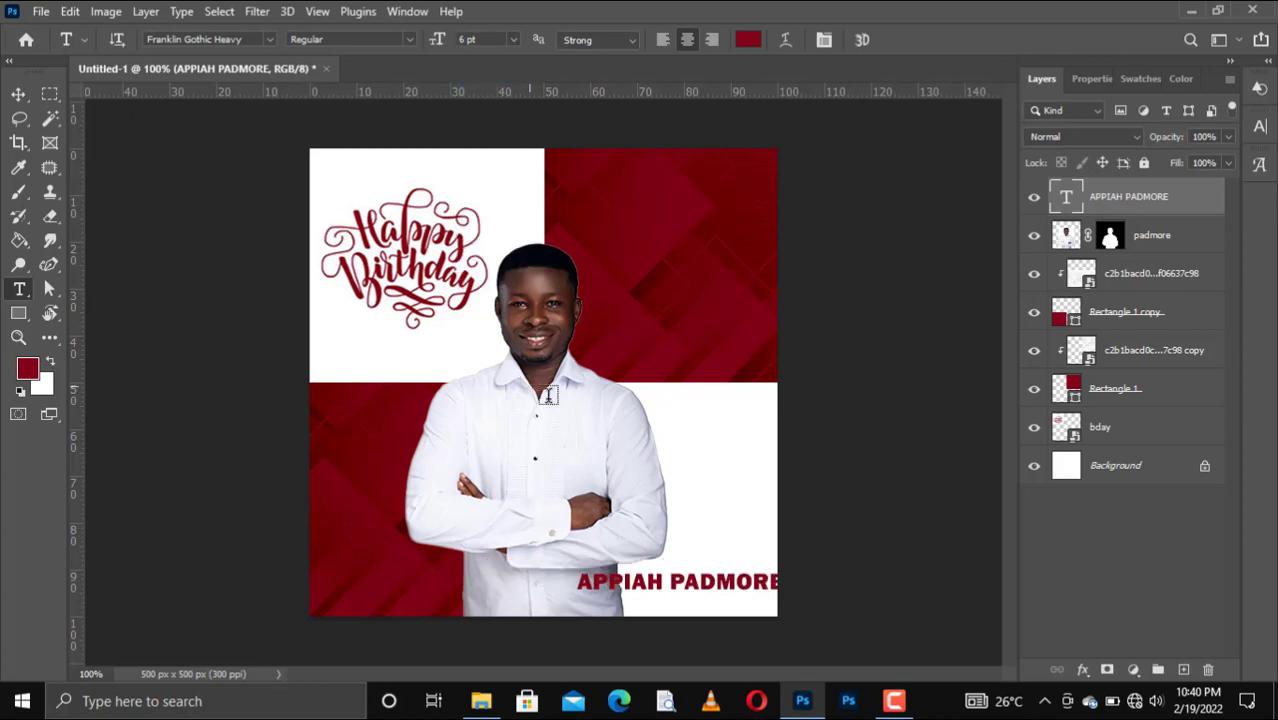
left_click(468, 45)
key("Return")
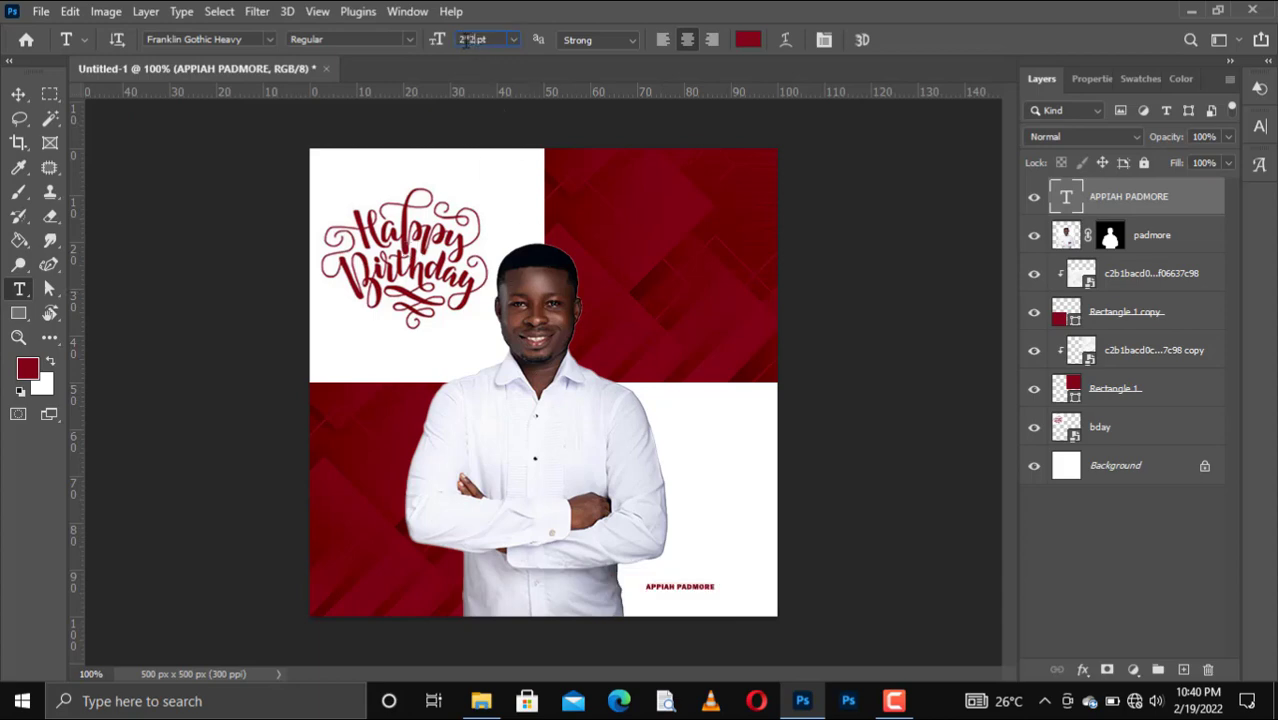
type("4")
key("Return")
Nudge the caption right and up, then shift the portrait a few pixels left and up.
key("v")
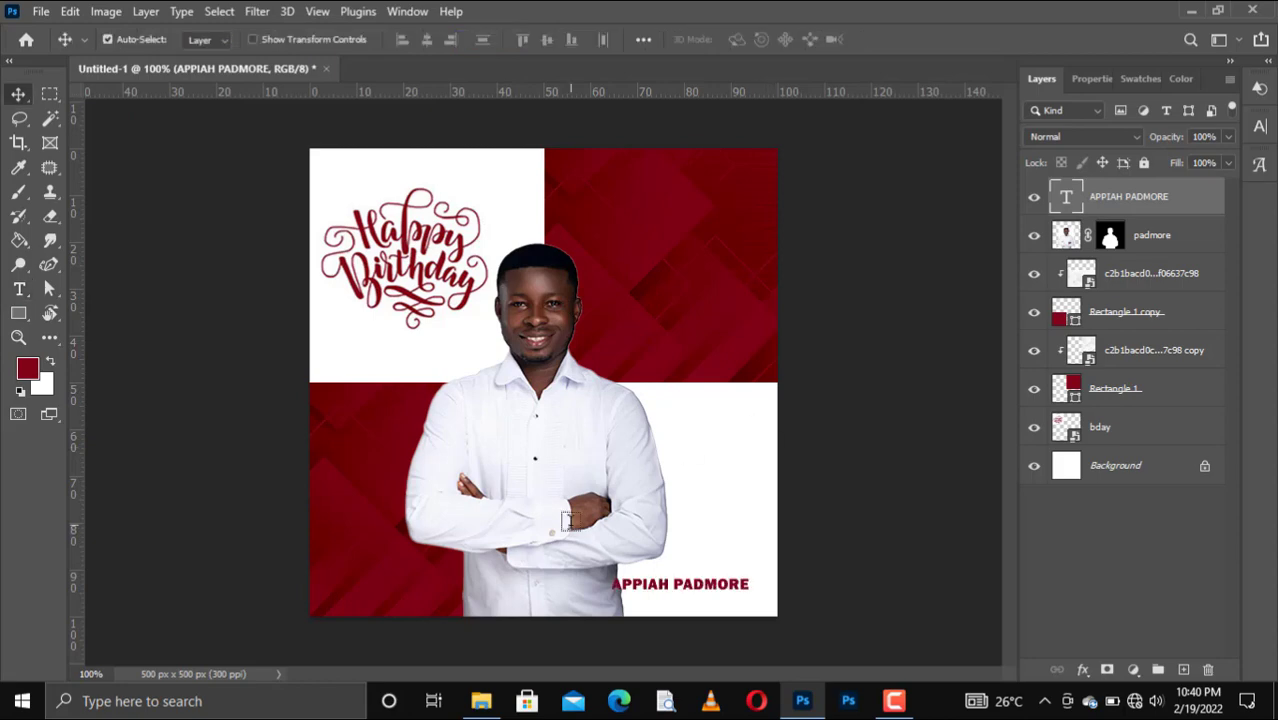
key("Right")
key("Right")
key("Right")
key("Right")
key("Right")
key("Right")
key("Right")
key("Right")
key("Right")
key("Right")
key("Right")
key("Right")
key("Right")
key("Right")
key("Right")
key("Right")
key("Right")
key("Right")
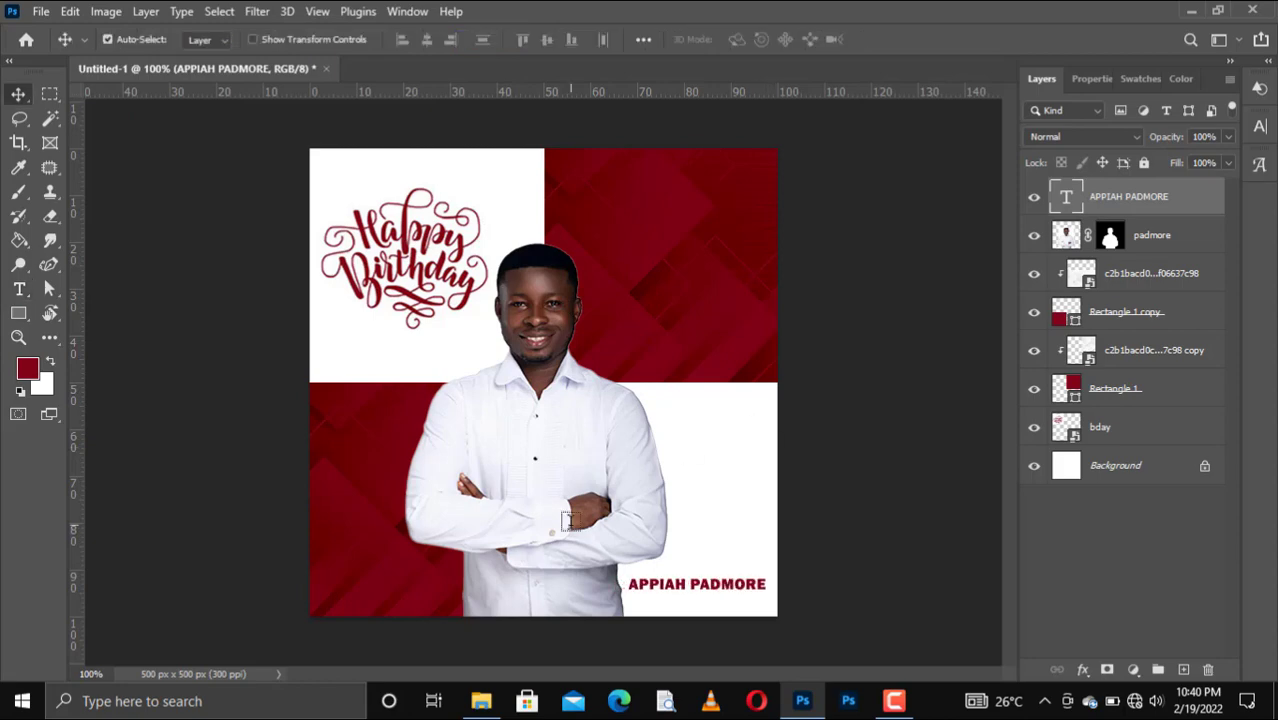
key("Up")
key("Up")
key("Up")
key("Up")
key("Up")
key("Up")
key("Up")
key("Up")
key("Up")
key("Up")
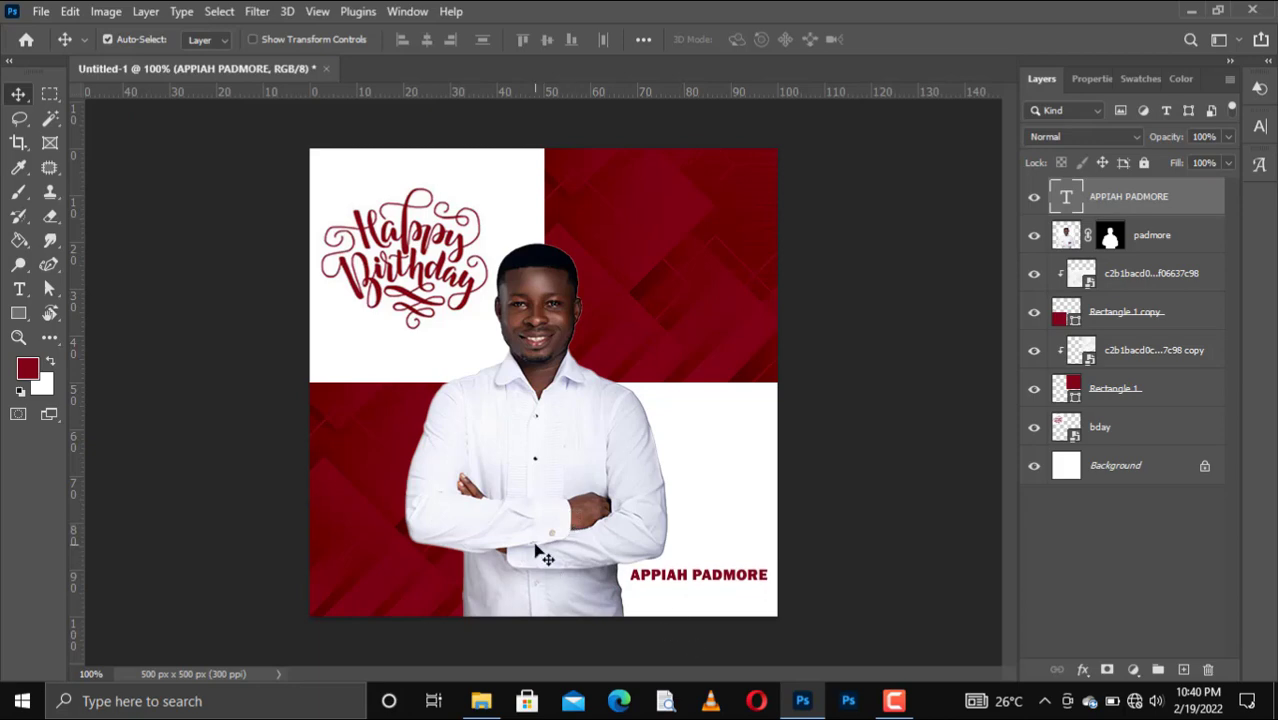
left_click(536, 548)
key("Left")
key("Left")
key("Left")
key("Left")
key("Left")
key("Up")
key("Up")
key("Up")
key("Up")
key("Left")
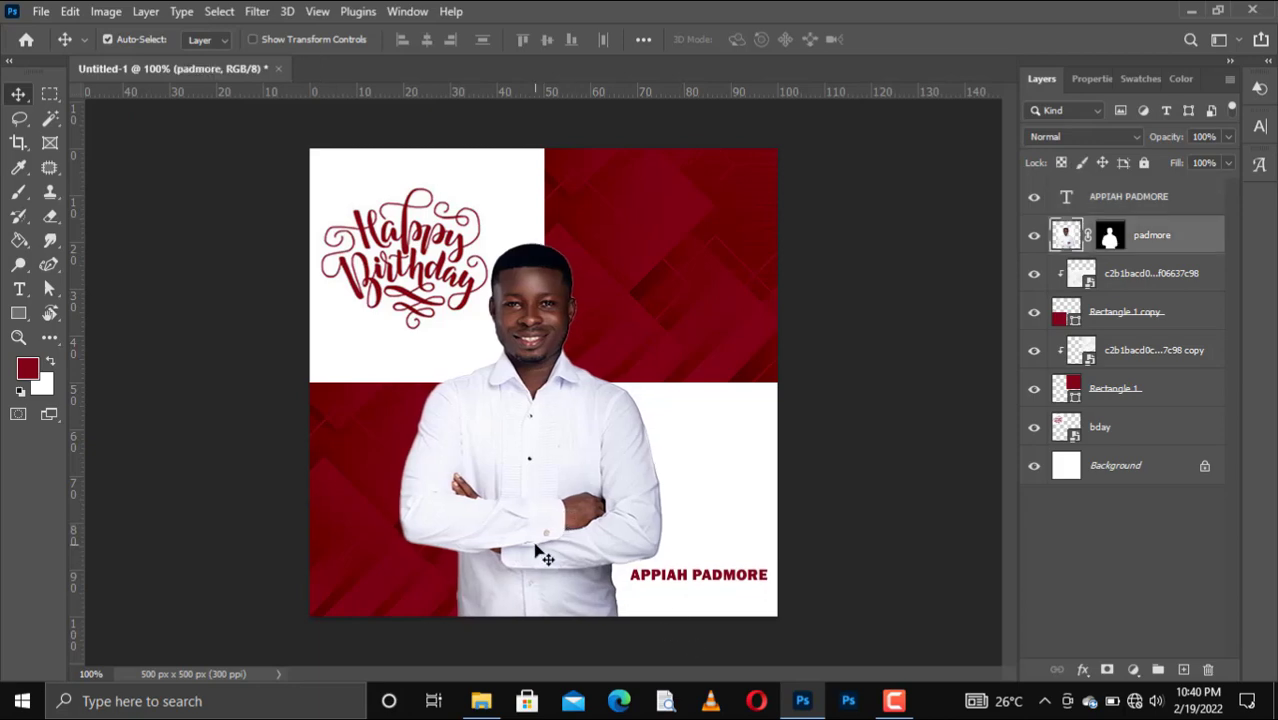
left_click(714, 580)
Duplicate the name caption below itself and retype the copy as the person's nickname in parentheses.
key("Left")
key("Left")
key("alt+Left")
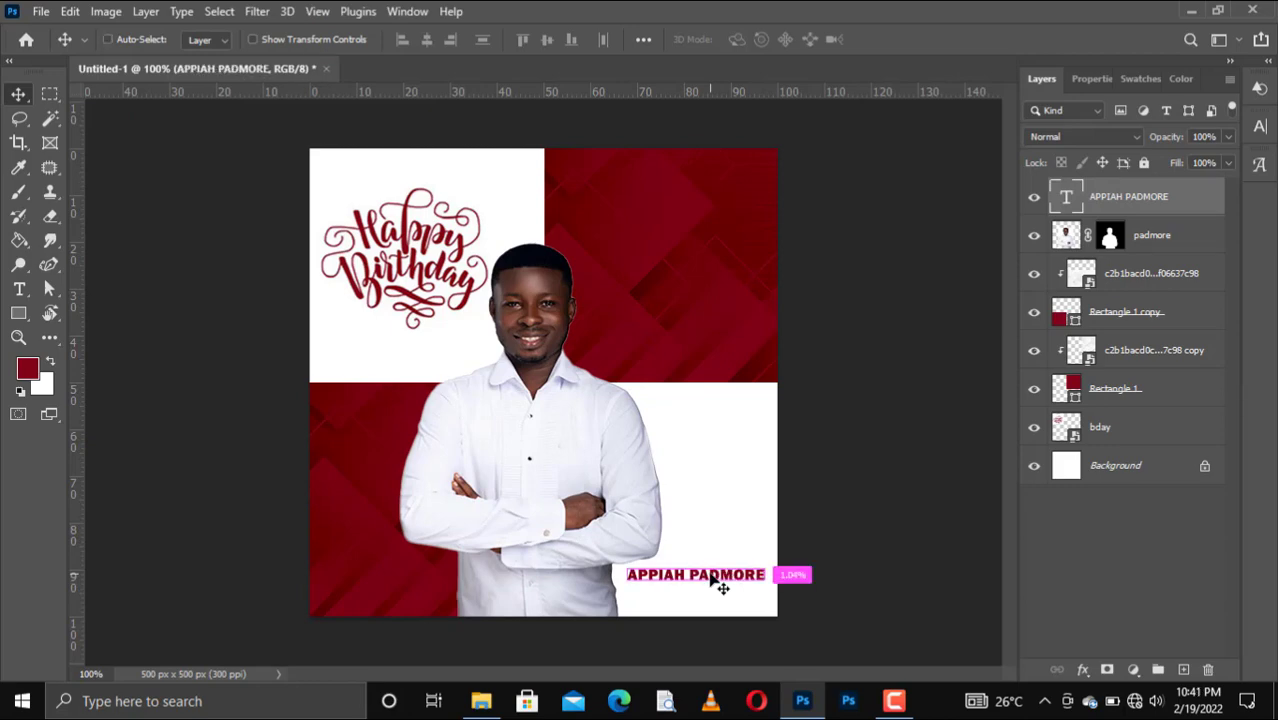
key("Down")
key("Down")
key("Down")
key("Down")
key("Down")
key("Down")
key("Down")
key("Down")
key("Down")
key("Down")
key("Down")
key("Down")
key("Down")
key("Down")
key("Down")
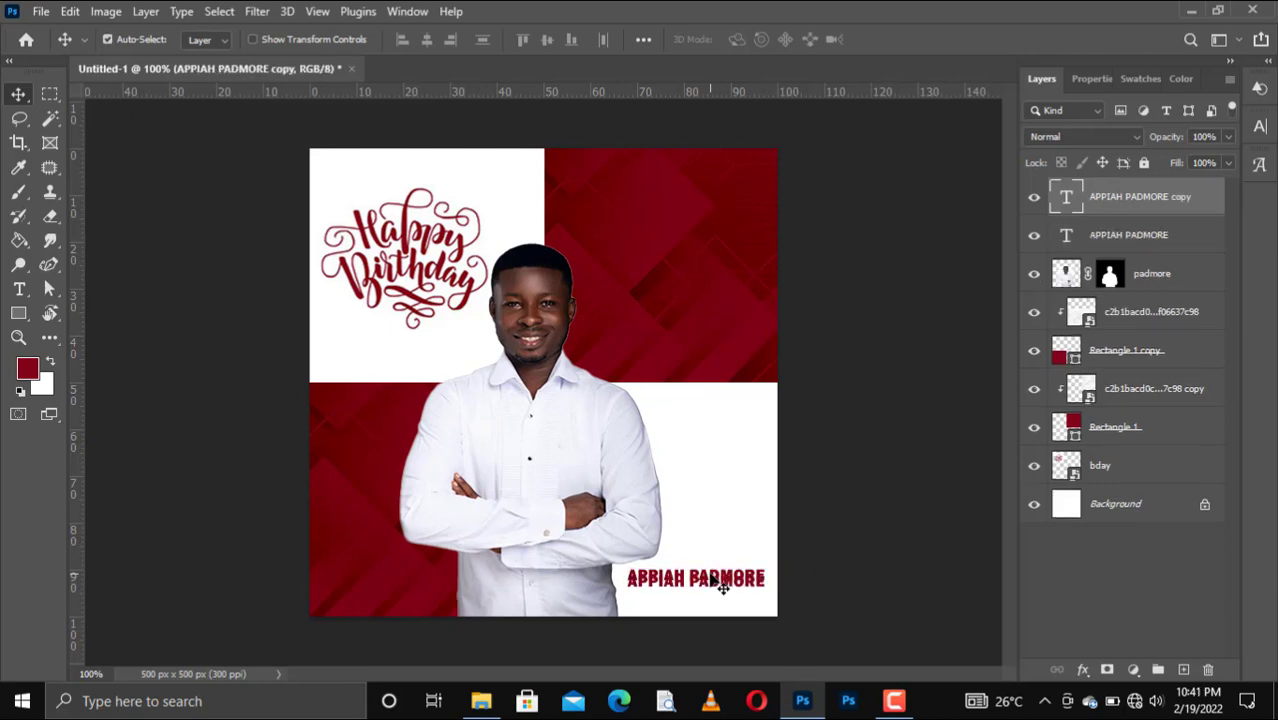
double_click(726, 596)
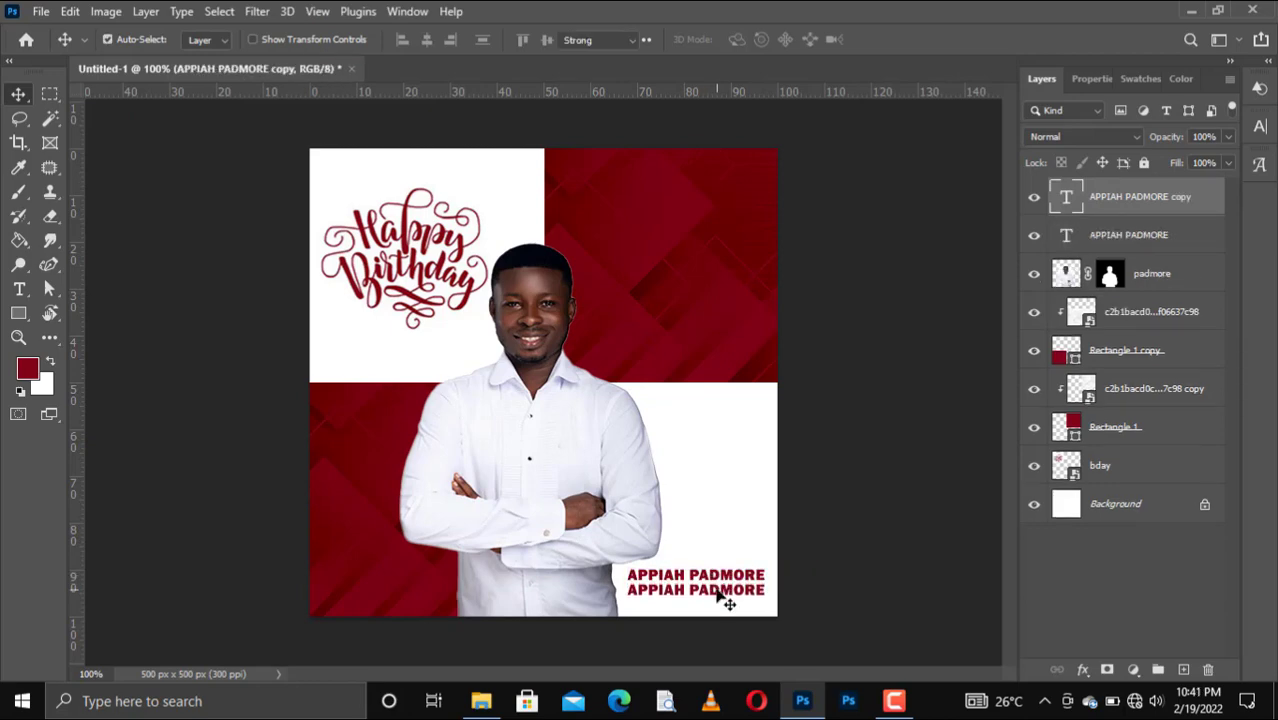
key("BackSpace")
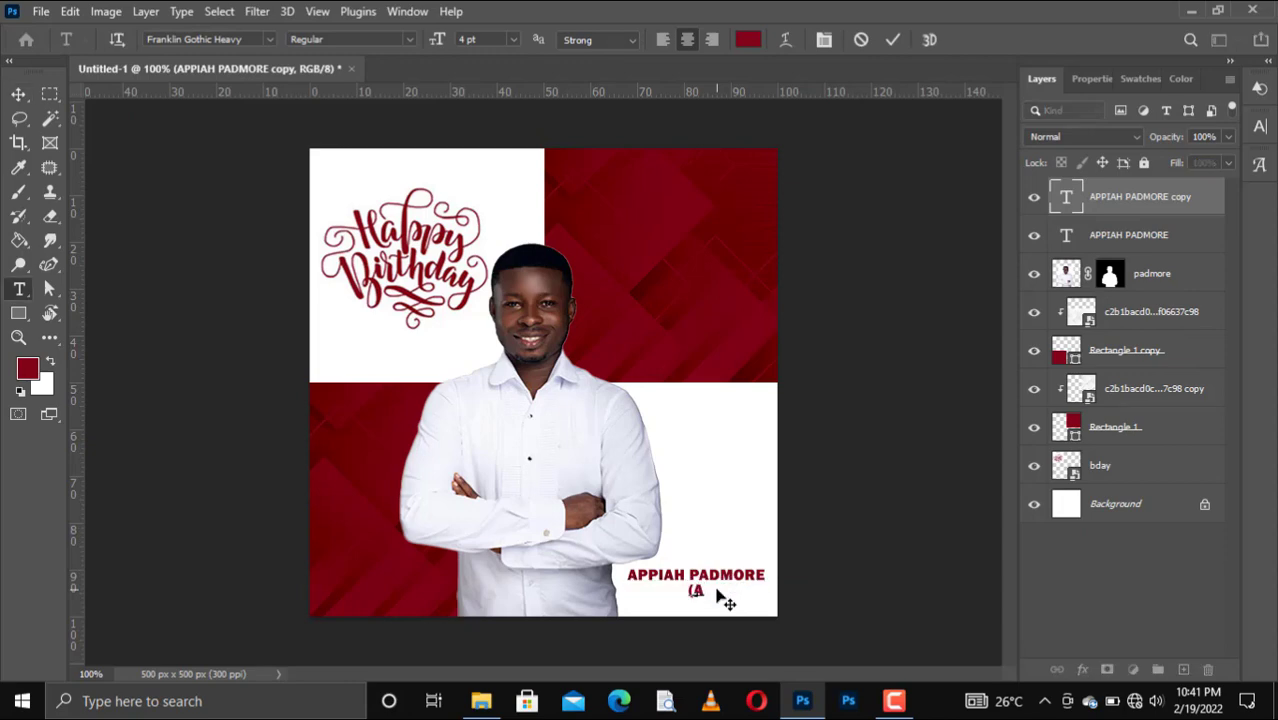
type("(A.K.A GRASSR")
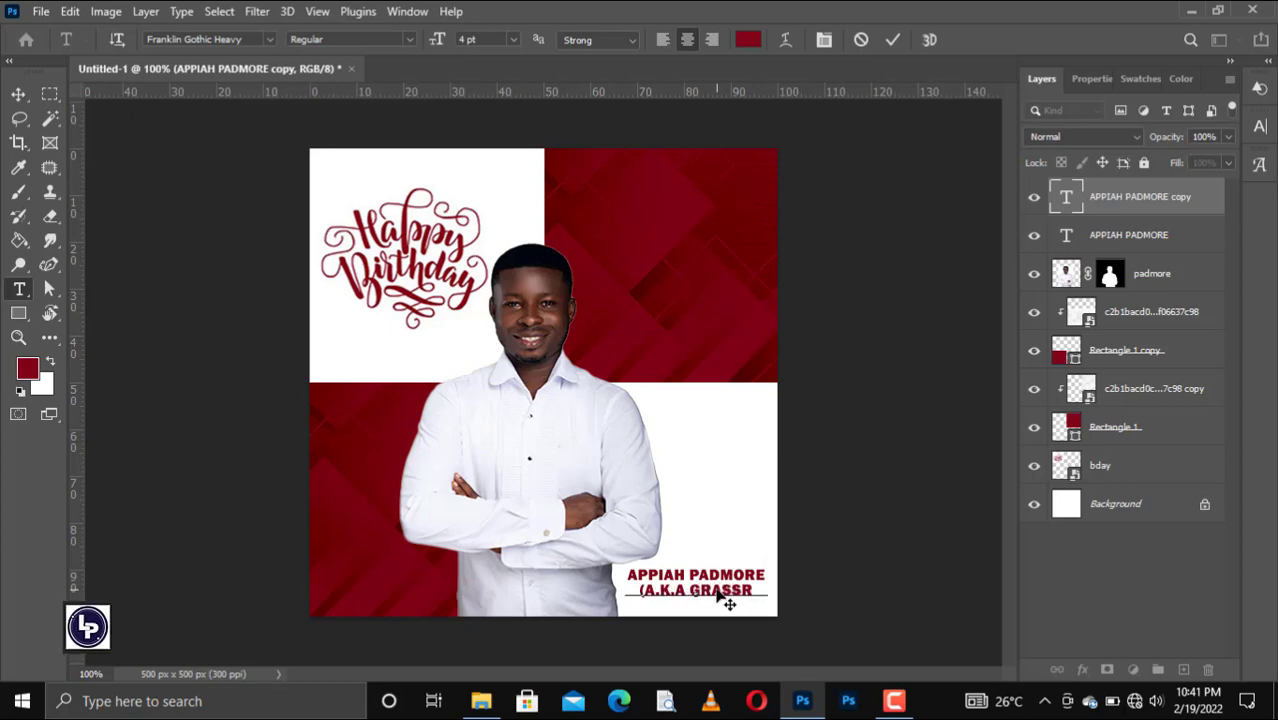
type("OOT)")
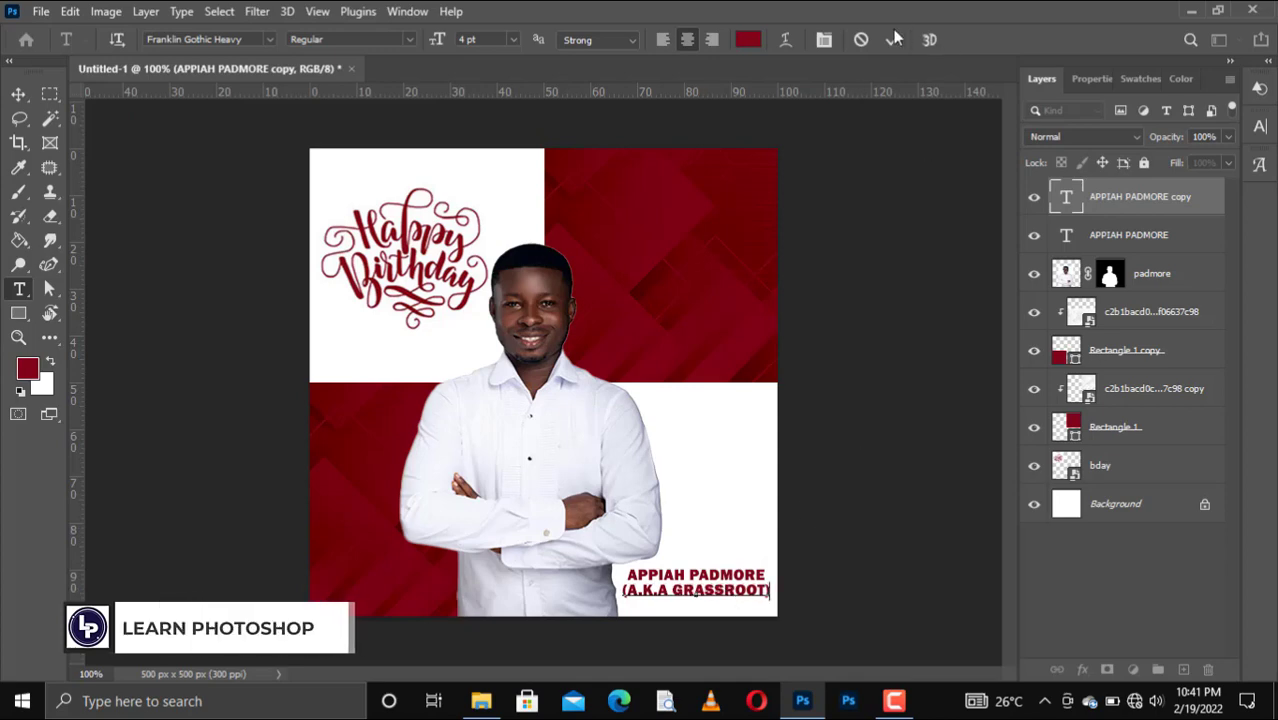
left_click(897, 245)
Scale the nickname line down to about 84% and nudge it down a pixel.
key("v")
key("ctrl+t")
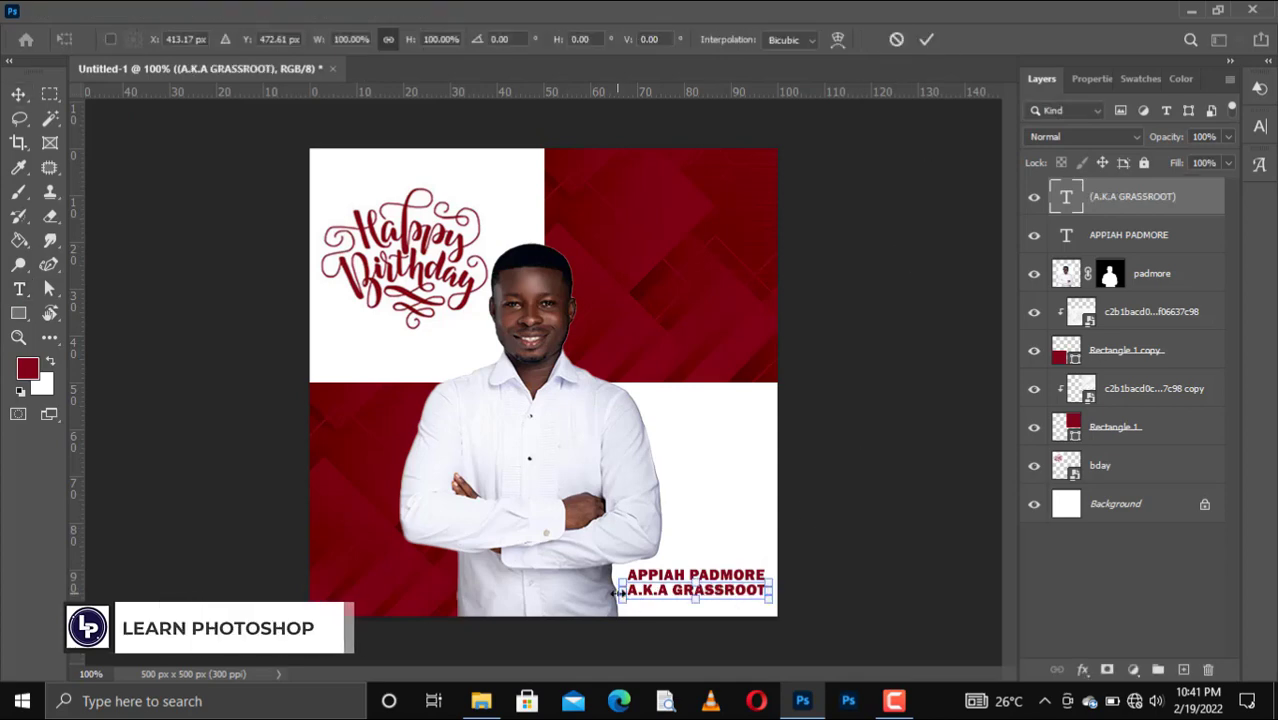
left_click_drag(622, 599, 637, 589)
key("Return")
key("Down")
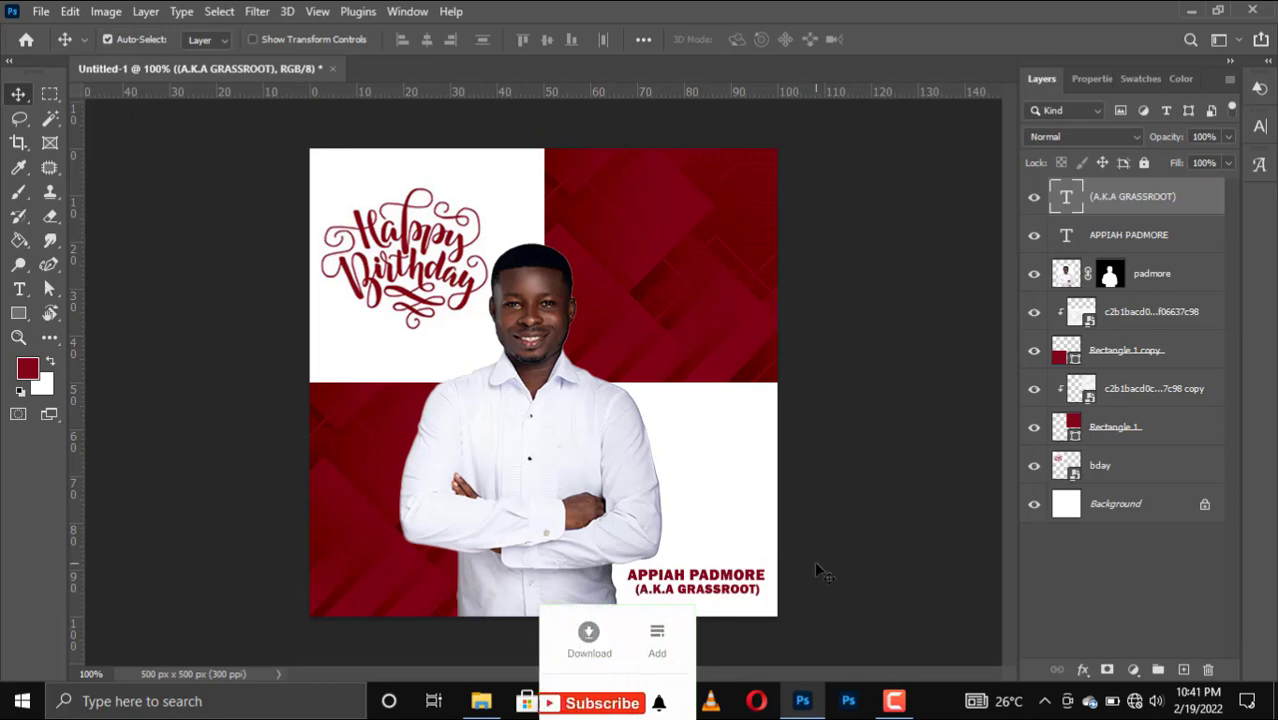
Draw a circle with the Ellipse Tool just above the name caption.
left_click(17, 314)
left_click(86, 329)
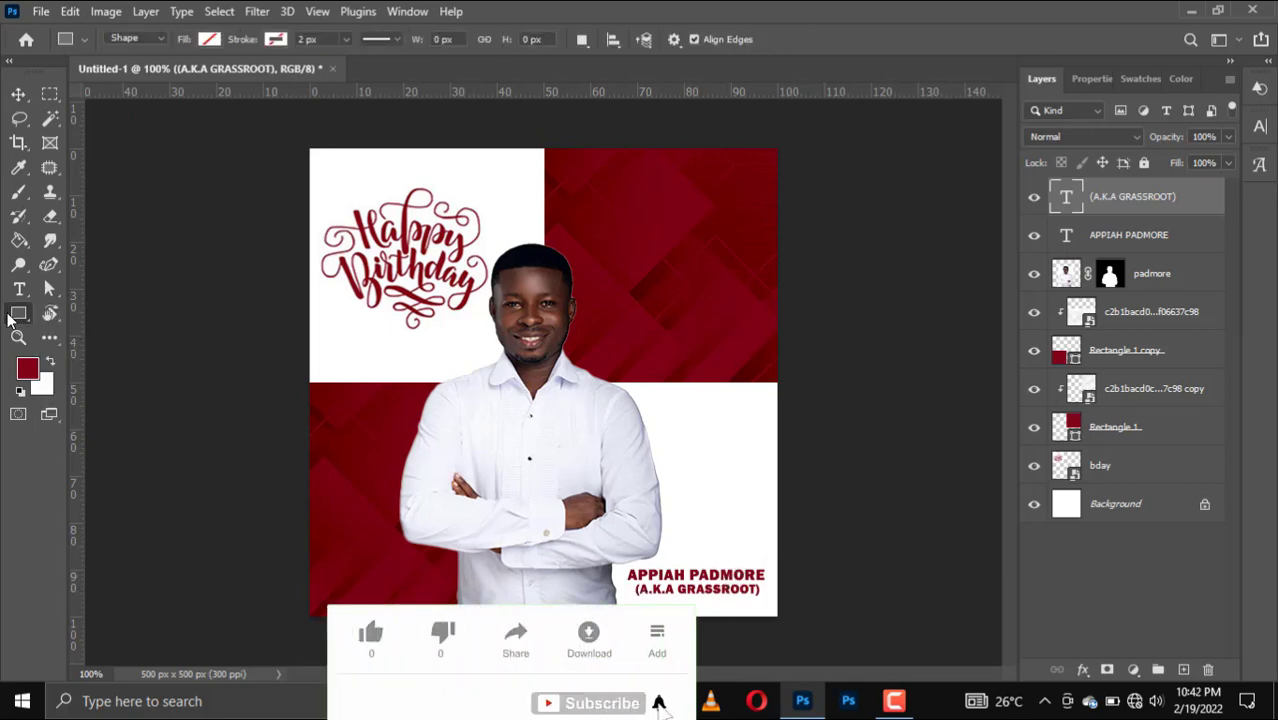
left_click(17, 316)
left_click(86, 348)
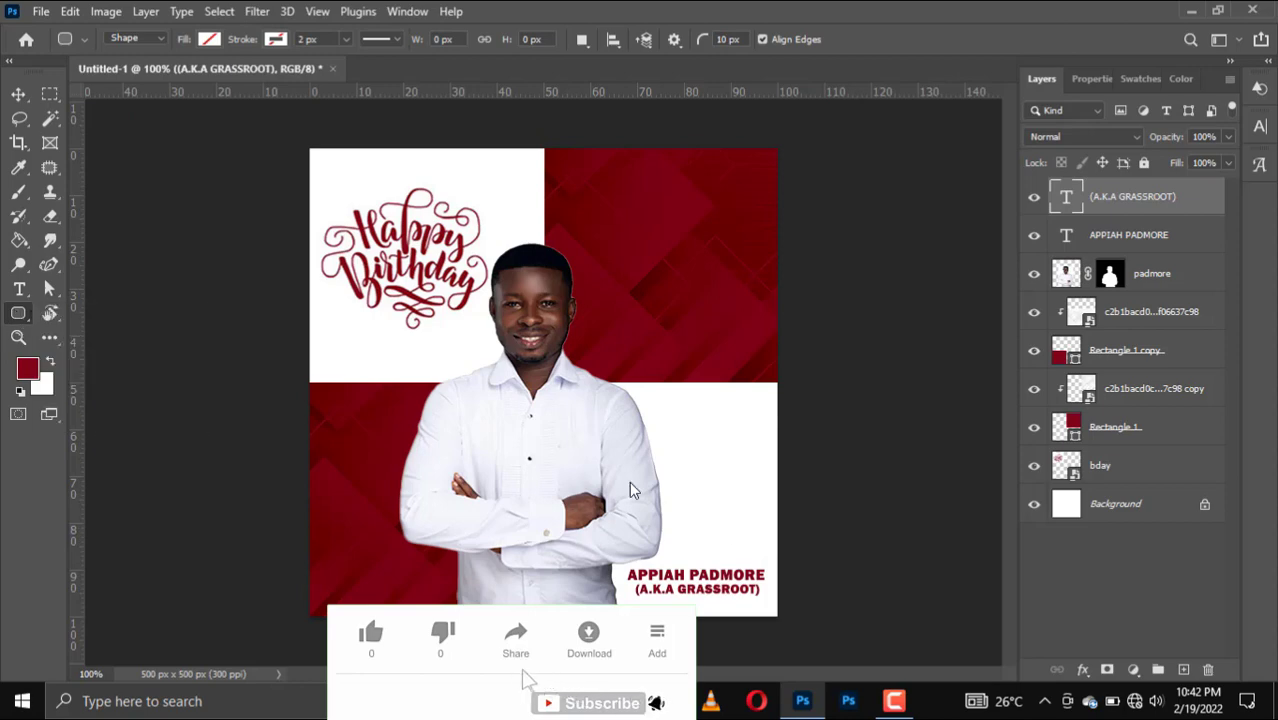
left_click_drag(687, 492, 739, 545)
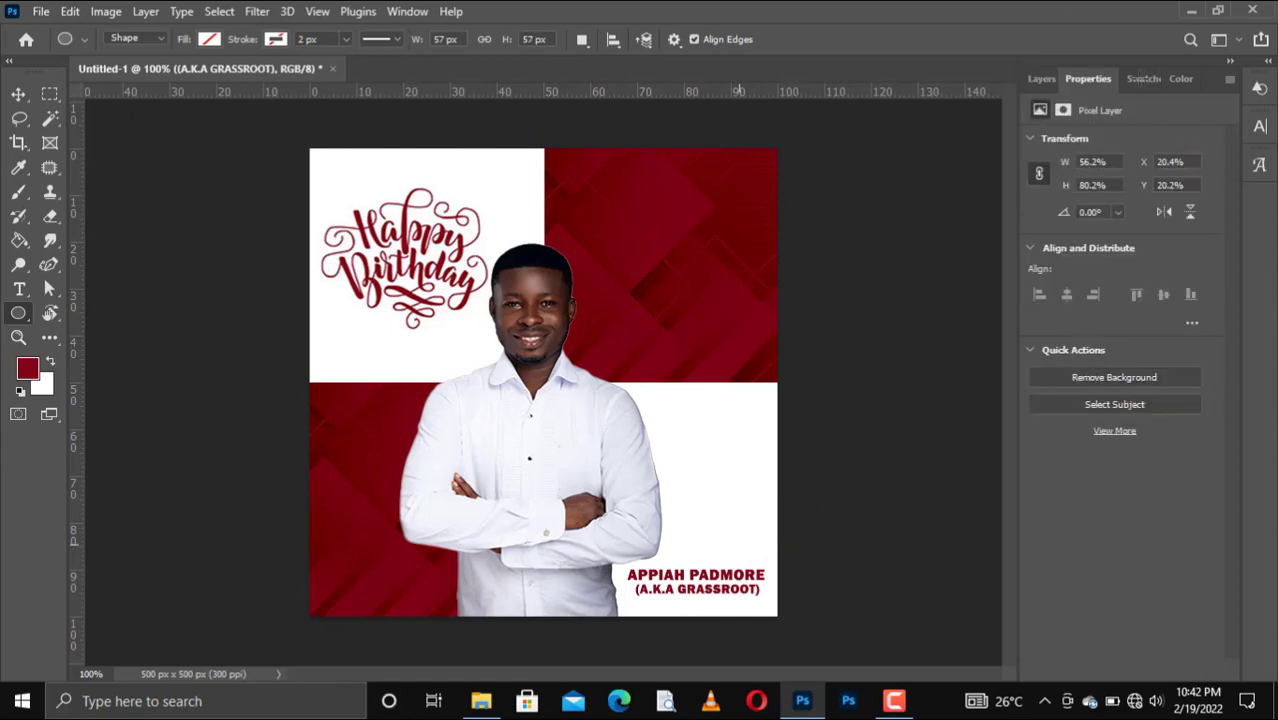
Fill the circle with the dark red swatch and nudge it into position above the caption.
left_click(1142, 78)
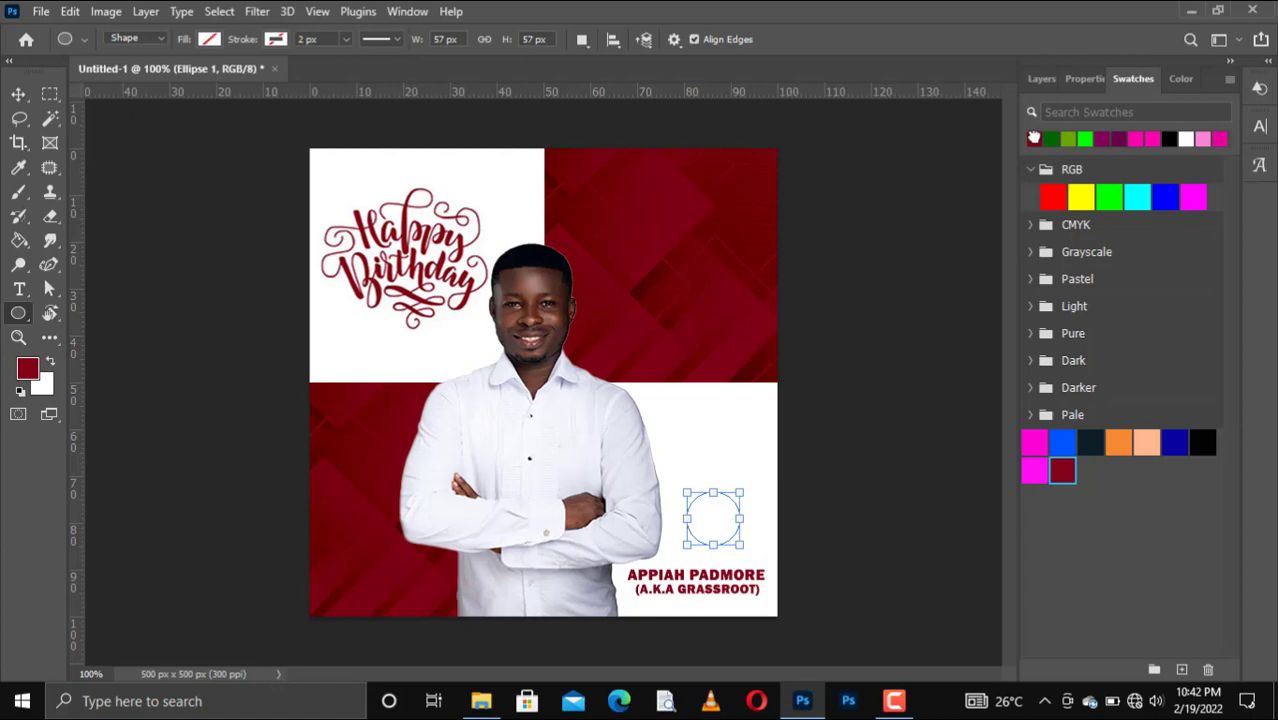
left_click(1034, 138)
key("v")
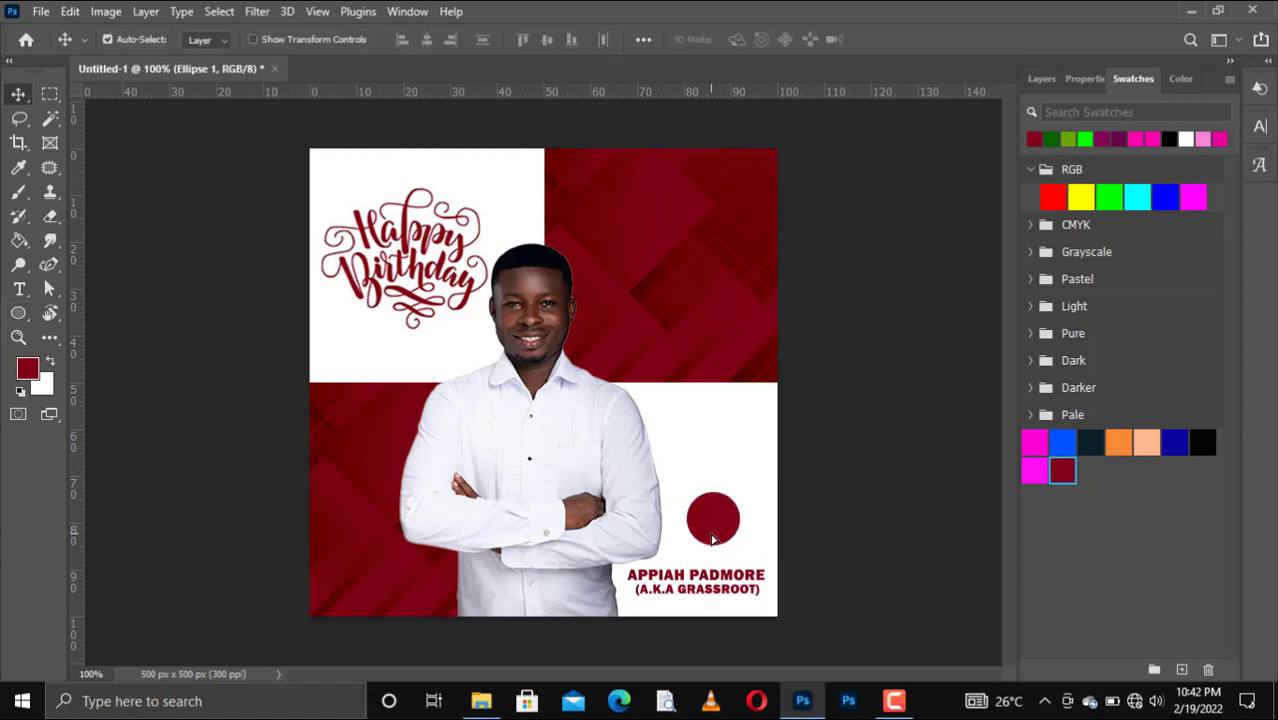
mouse_move(712, 539)
left_mouse_down()
mouse_move(690, 540)
mouse_move(703, 546)
left_mouse_up()
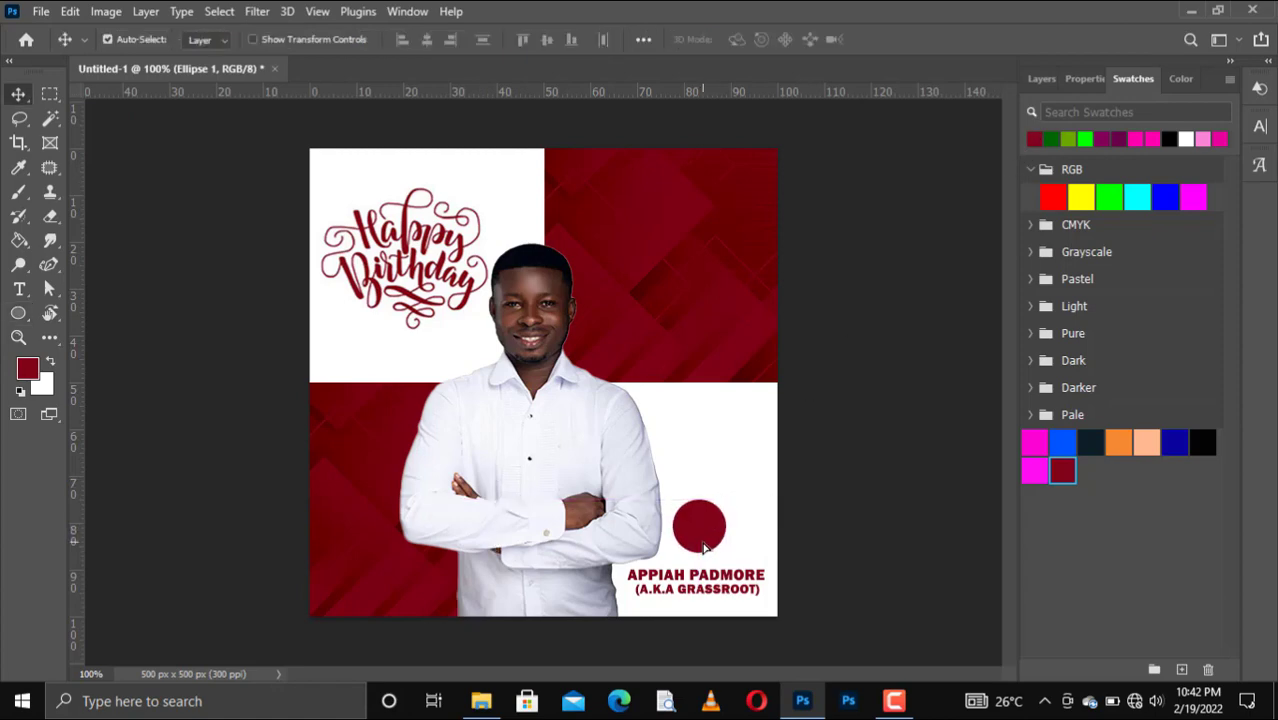
key("Down")
key("Down")
key("Down")
key("Down")
key("Down")
key("Down")
key("Down")
key("Down")
key("Down")
key("Down")
key("Down")
key("Down")
key("Right")
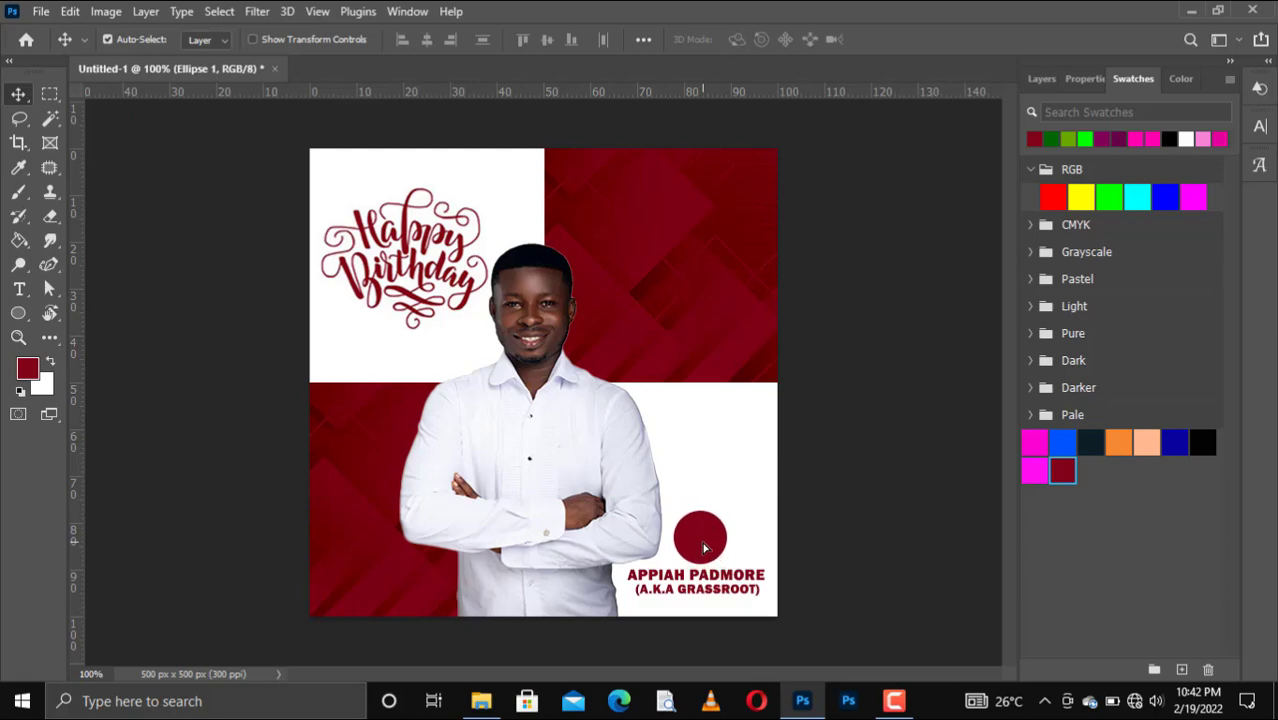
key("Up")
key("Up")
key("Right")
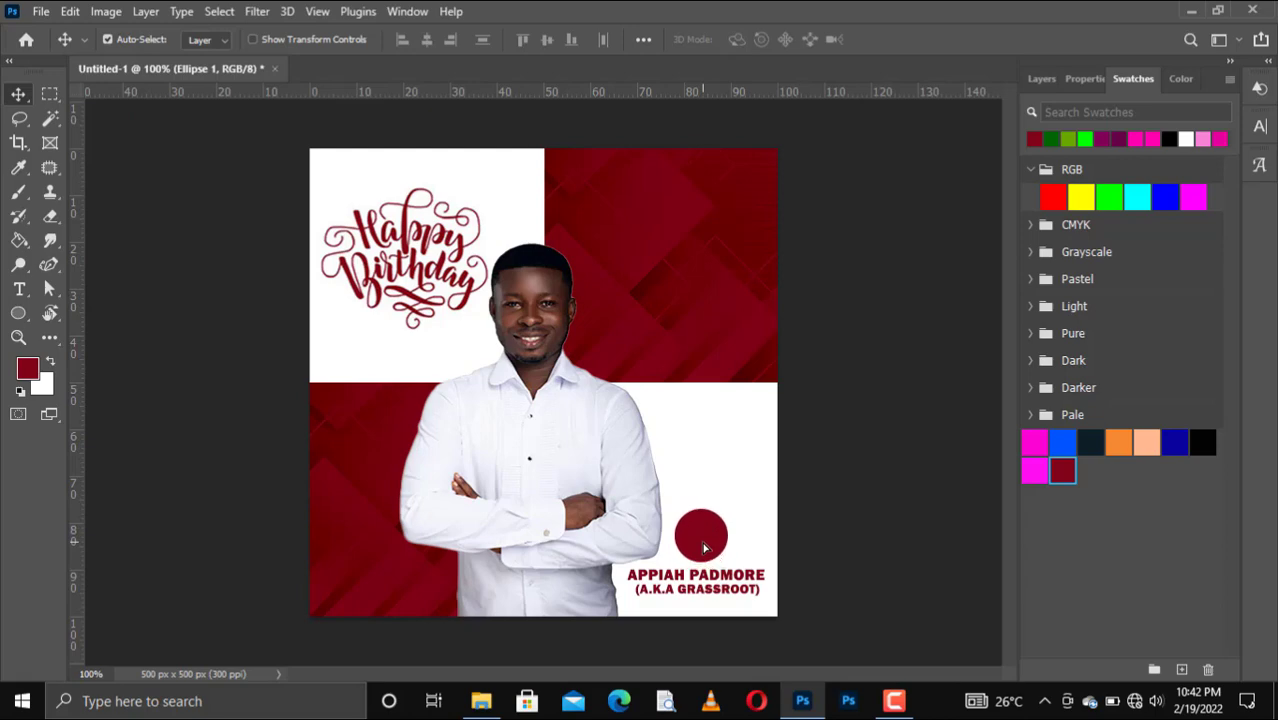
Add a horizontal text layer reading '+1' and move it into the circle's centre.
left_click(19, 289)
left_click(85, 282)
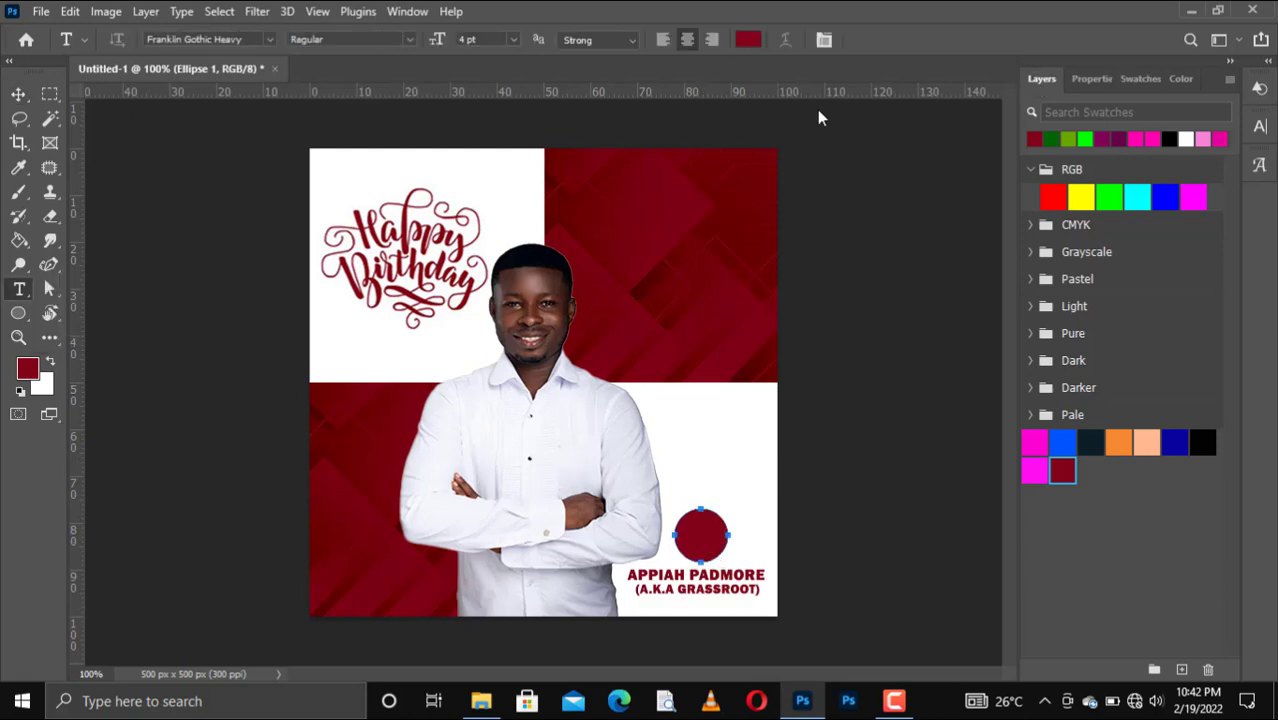
left_click(686, 450)
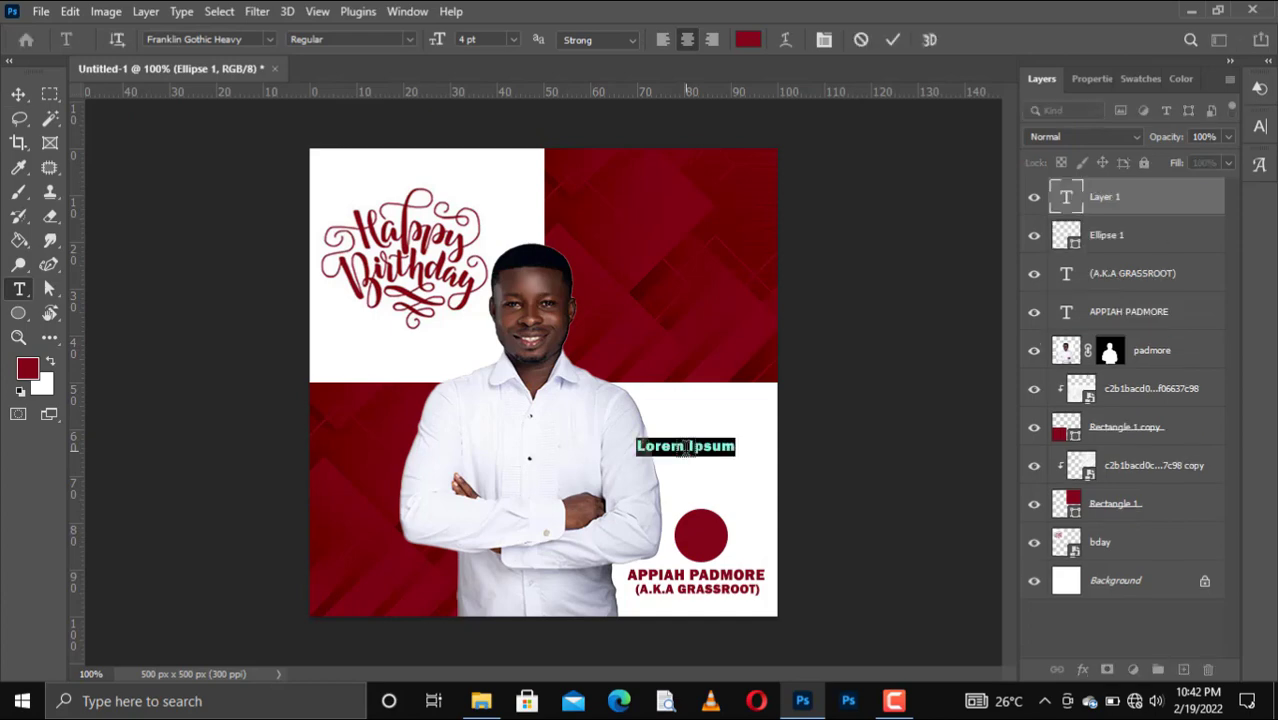
key("BackSpace")
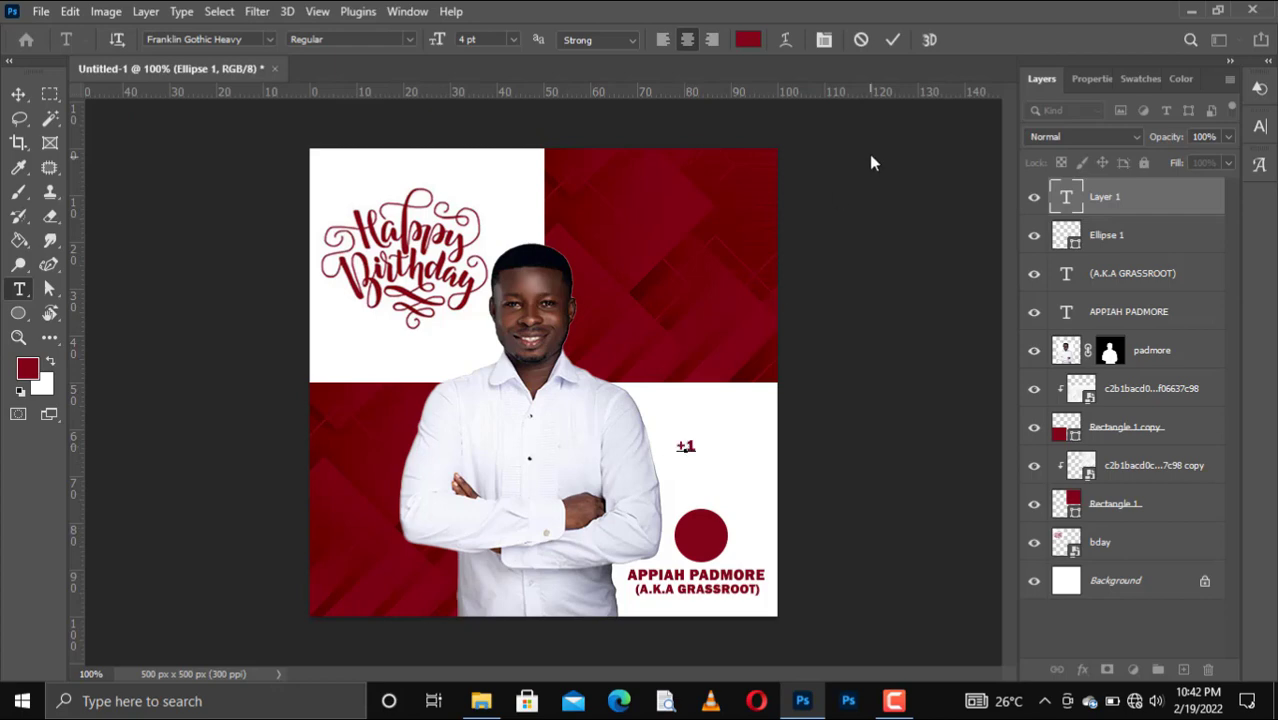
left_click(893, 42)
key("v")
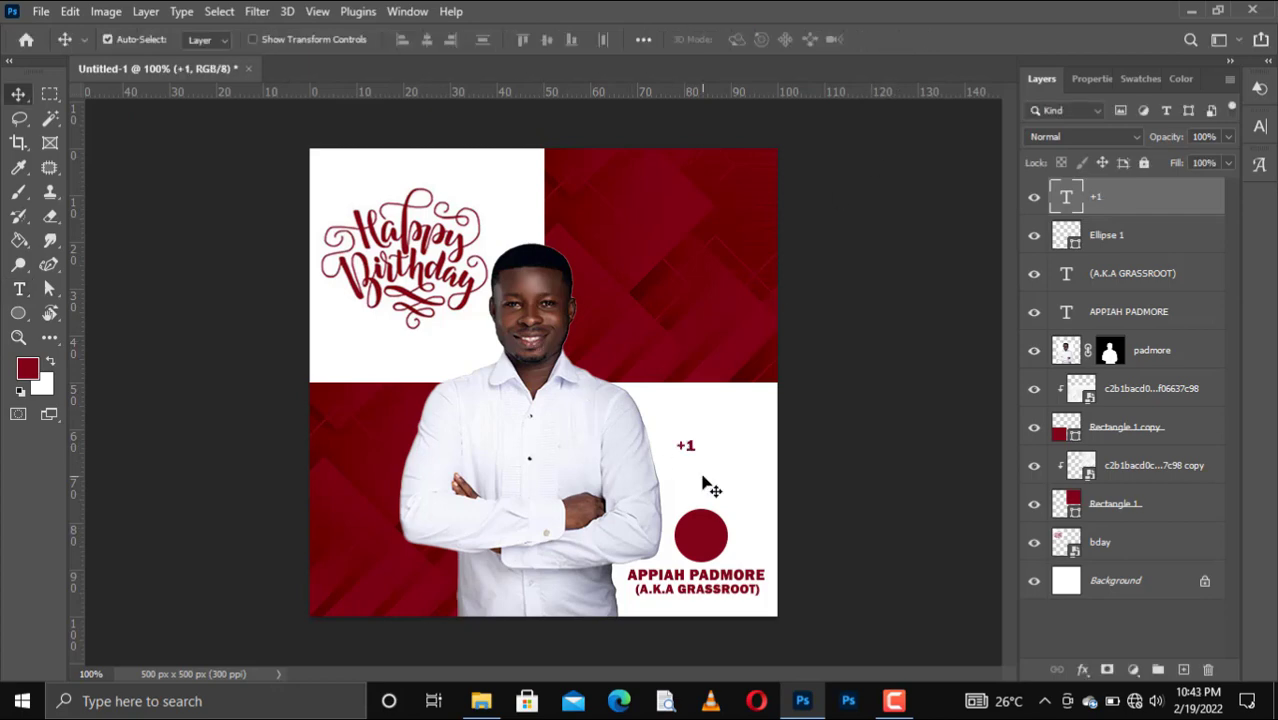
left_click_drag(685, 445, 700, 537)
Make the +1 text white and enlarge it within the circle.
left_click(1140, 79)
left_click(1185, 138)
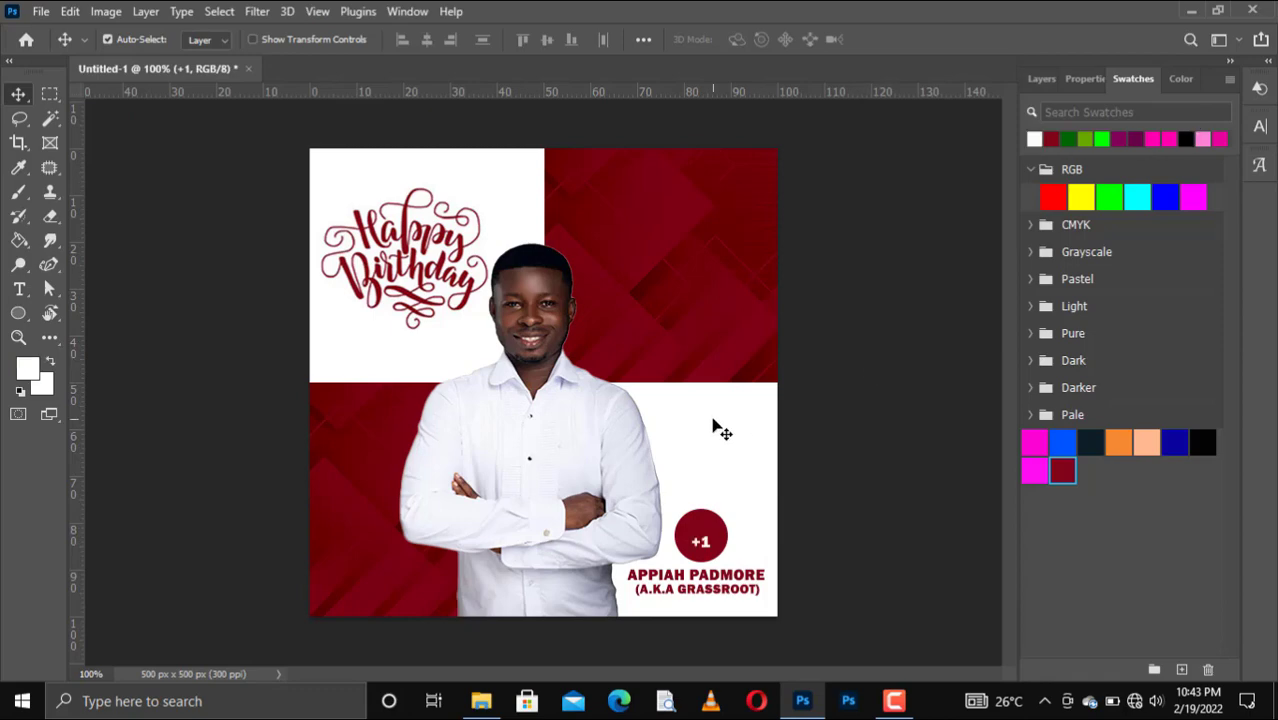
key("ctrl+t")
mouse_move(711, 533)
left_mouse_down()
mouse_move(727, 522)
mouse_move(688, 538)
left_mouse_up()
key("Return")
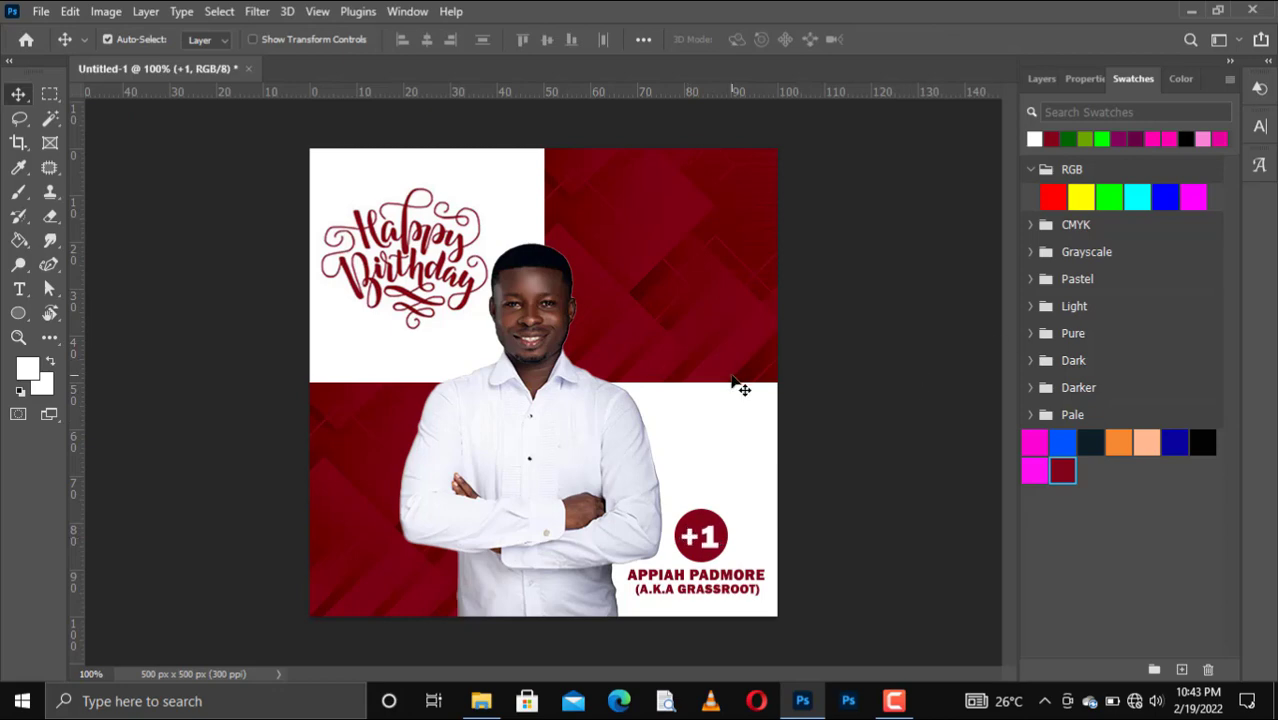
left_click(1041, 78)
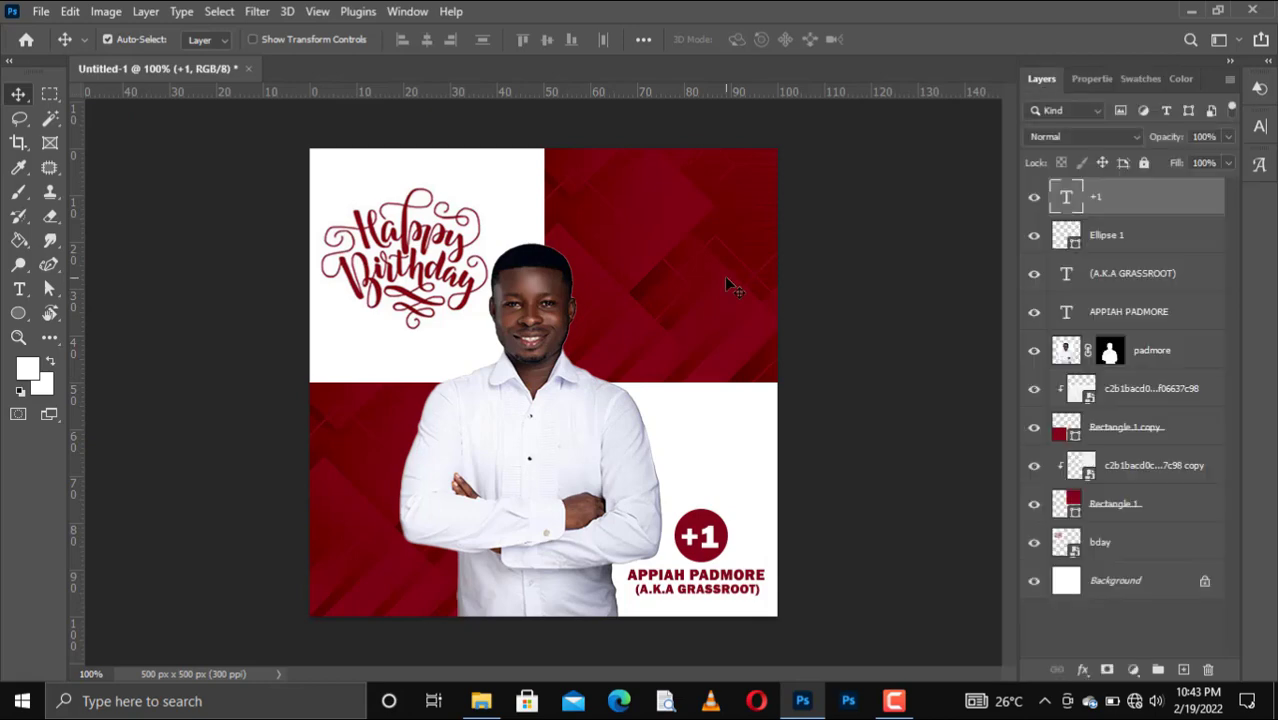
Add a Vibrance adjustment layer above the upper texture layer and reduce its saturation slightly.
left_click(1156, 386)
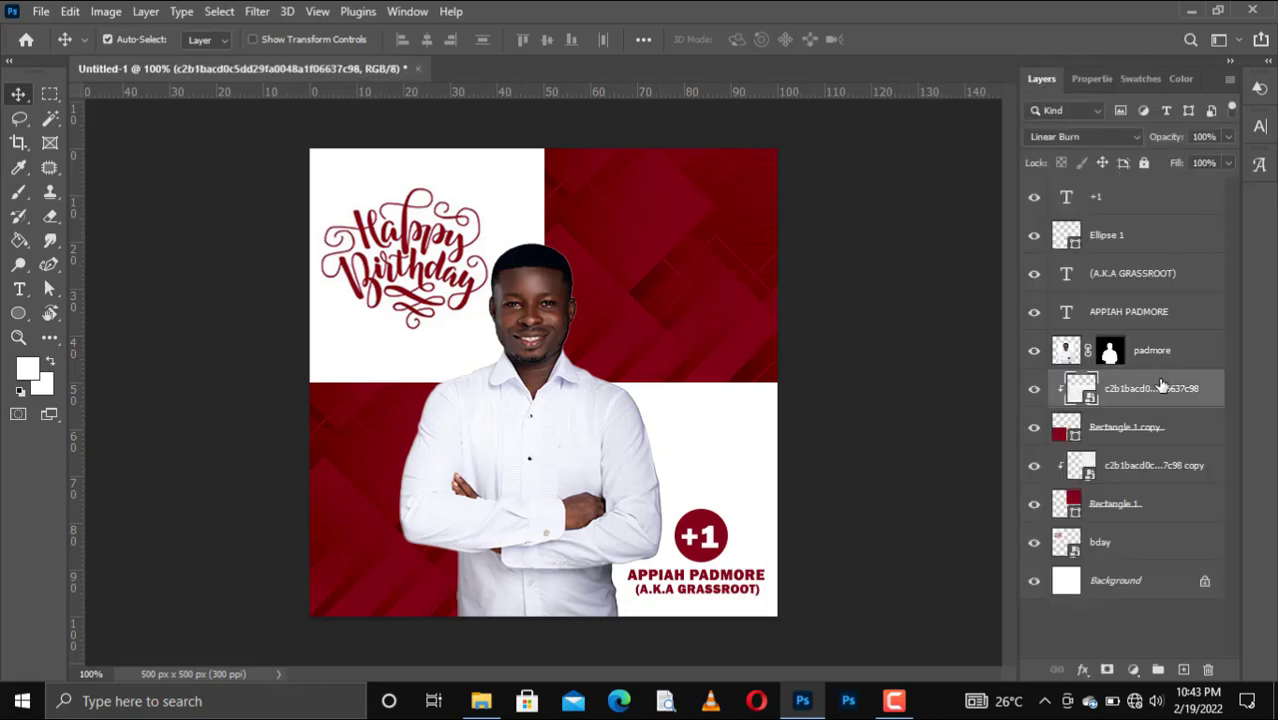
left_click(1133, 669)
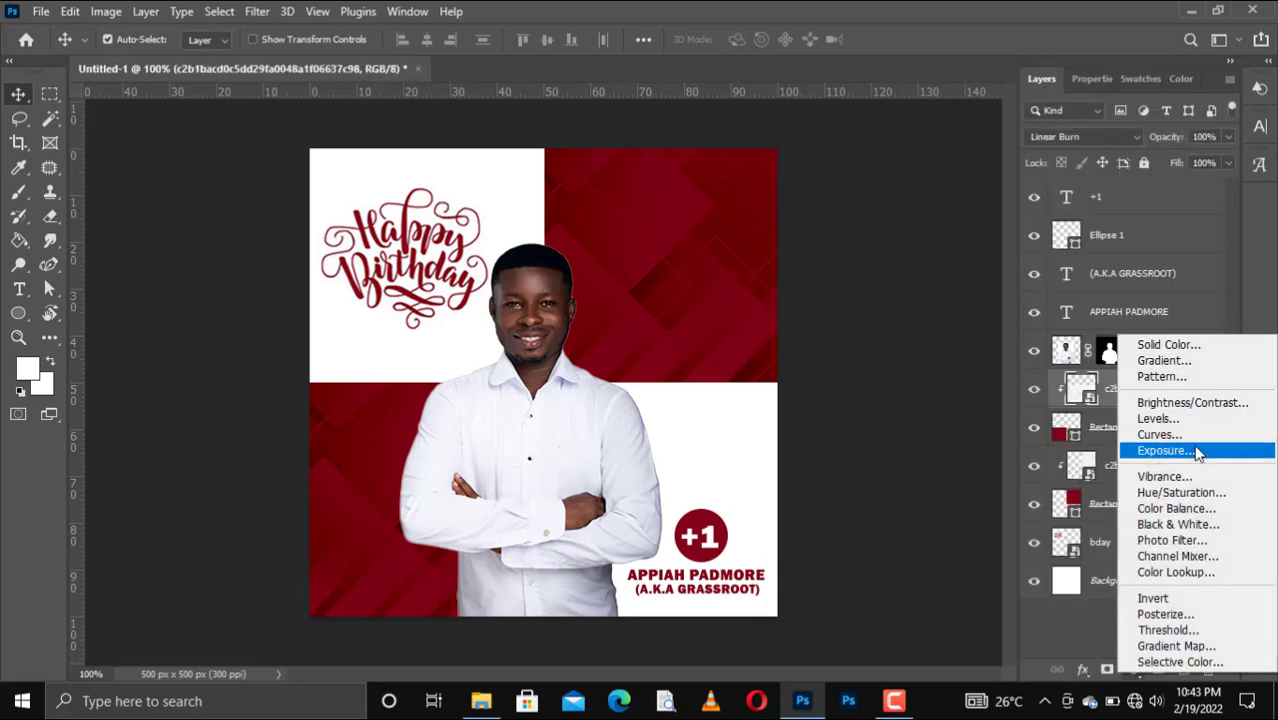
left_click(1160, 477)
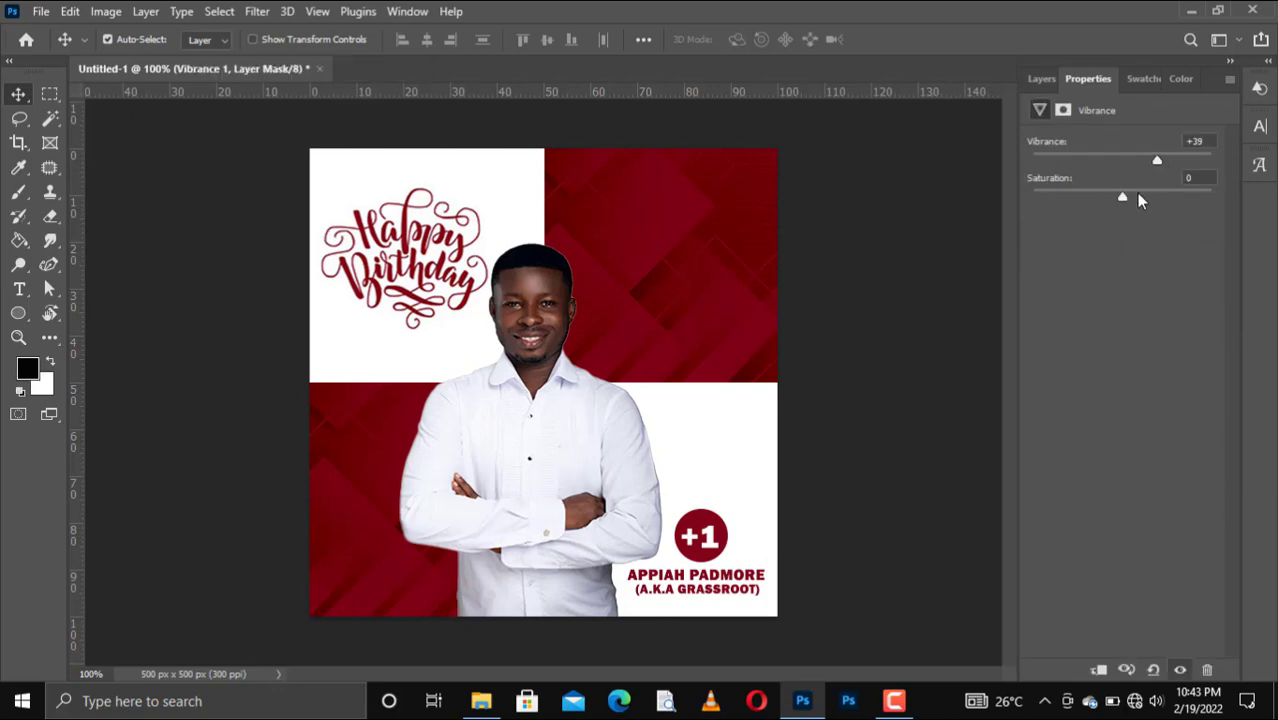
left_click_drag(1130, 194, 1126, 194)
Add a Brightness/Contrast adjustment layer with brightness 7 and contrast 27.
left_click(1041, 80)
left_click(1133, 669)
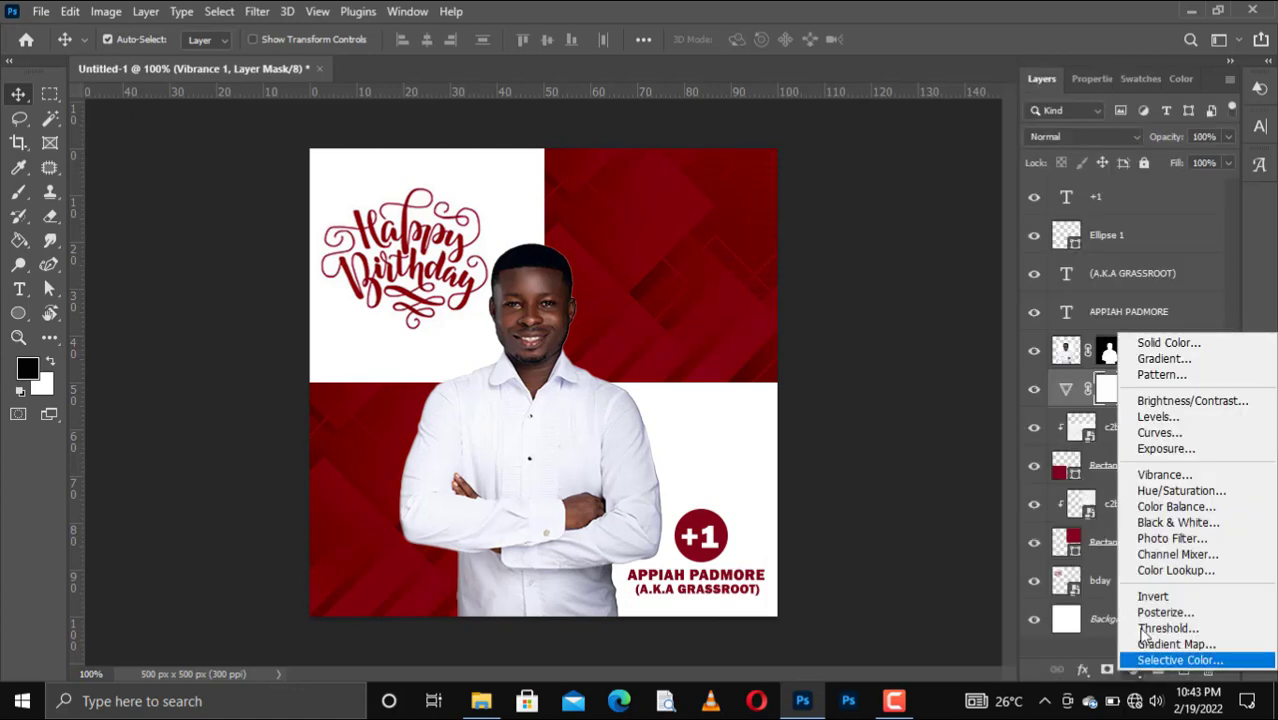
left_click(1165, 400)
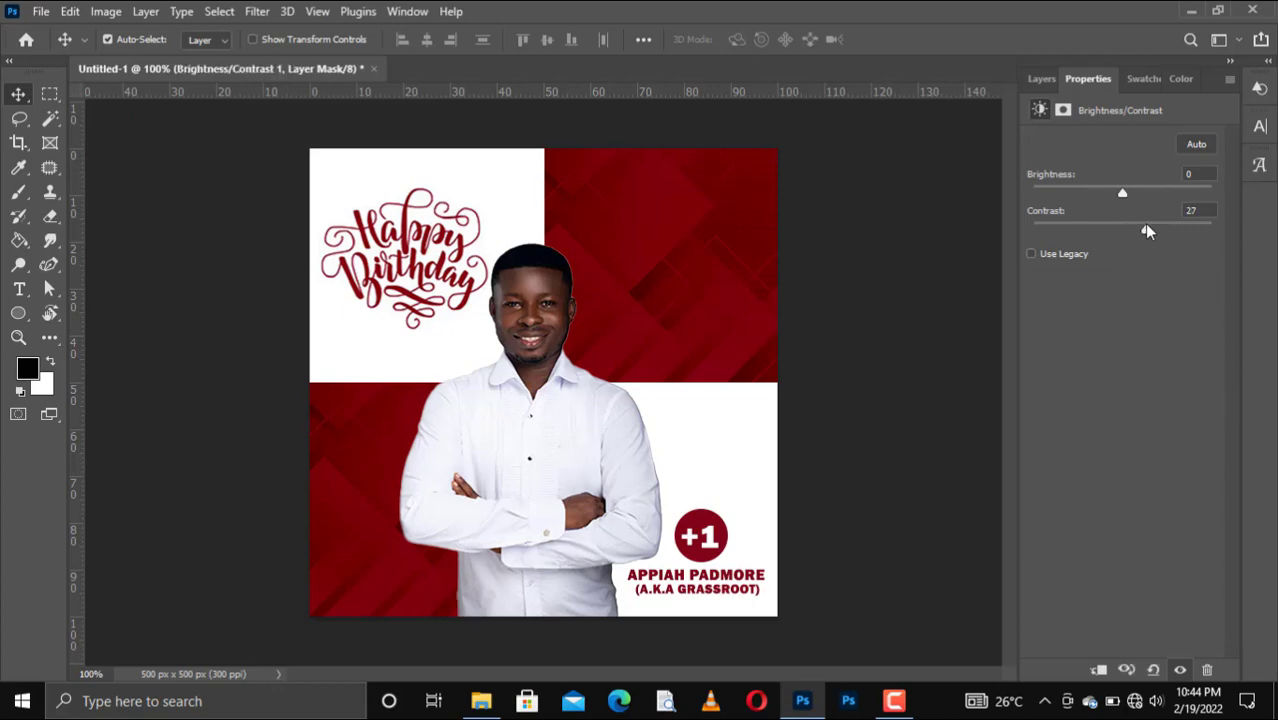
left_click_drag(1127, 188, 1122, 188)
Toggle the Brightness/Contrast layer's visibility to compare before and after, leaving it on.
left_click(1041, 78)
left_click(1035, 388)
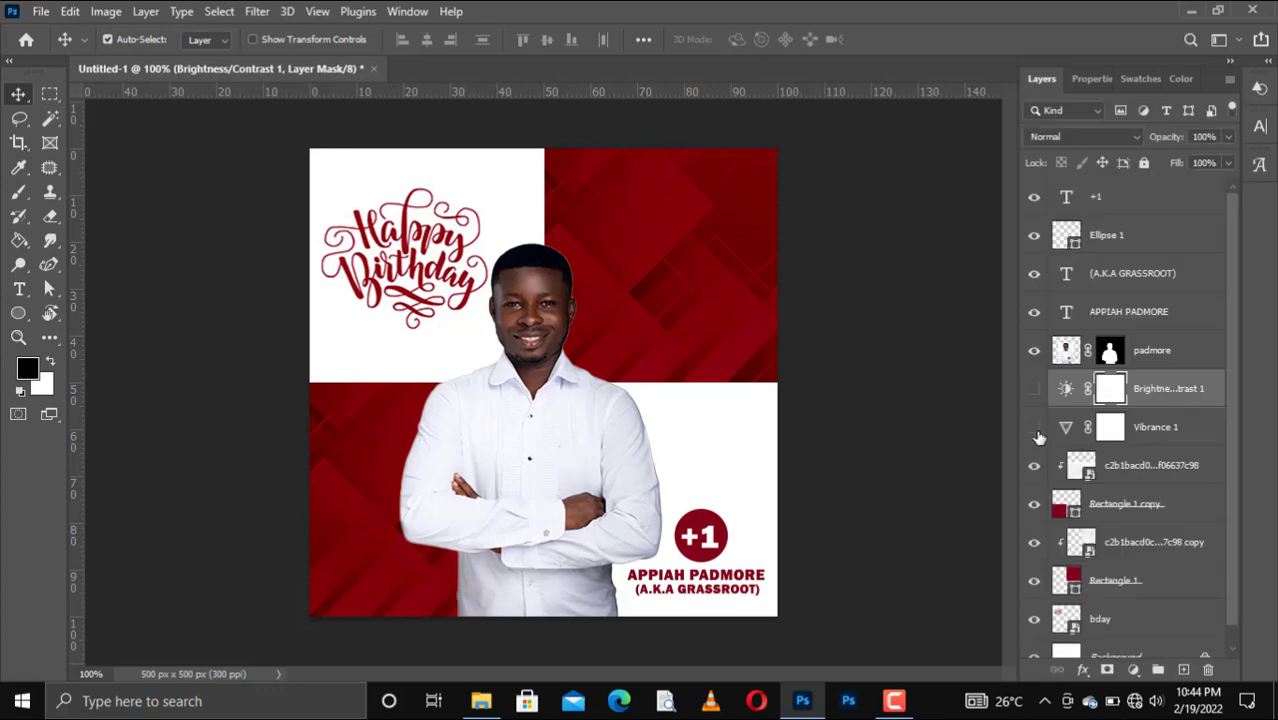
left_click(1035, 388)
left_click(1035, 388)
left_click(1035, 388)
left_click(894, 701)
left_click(470, 124)
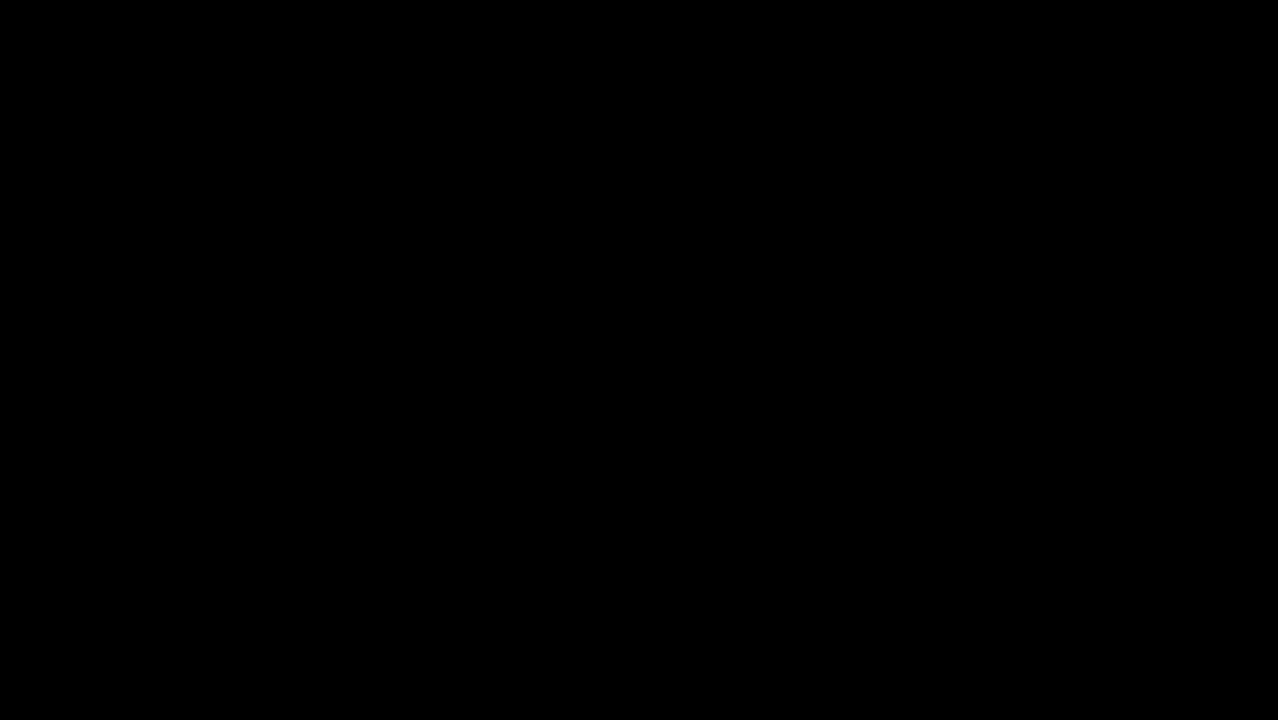